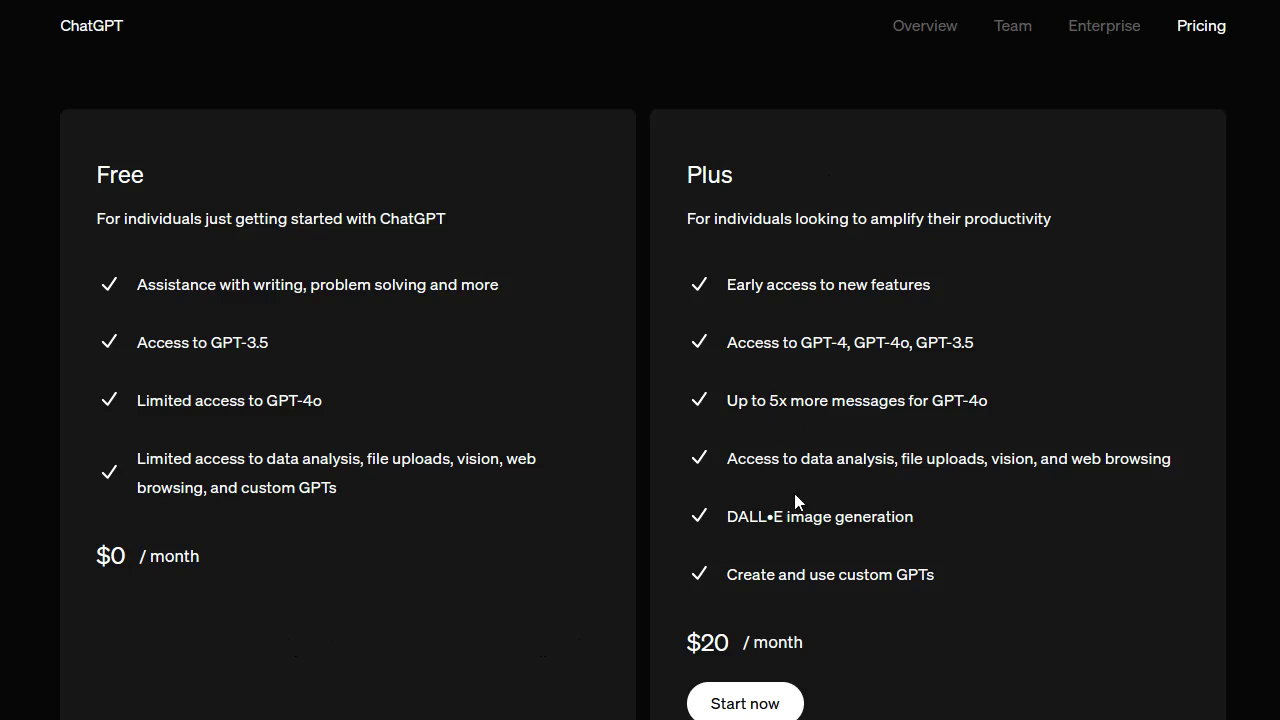
- Compare custom GPT access on the Plus and Free plans on the Pricing page
{"action": "triple_click", "coordinate": [802, 570]}
{"action": "double_click", "coordinate": [803, 568]}
{"action": "left_click", "coordinate": [699, 576]}
{"action": "left_click_drag", "start_coordinate": [141, 460], "coordinate": [311, 503]}
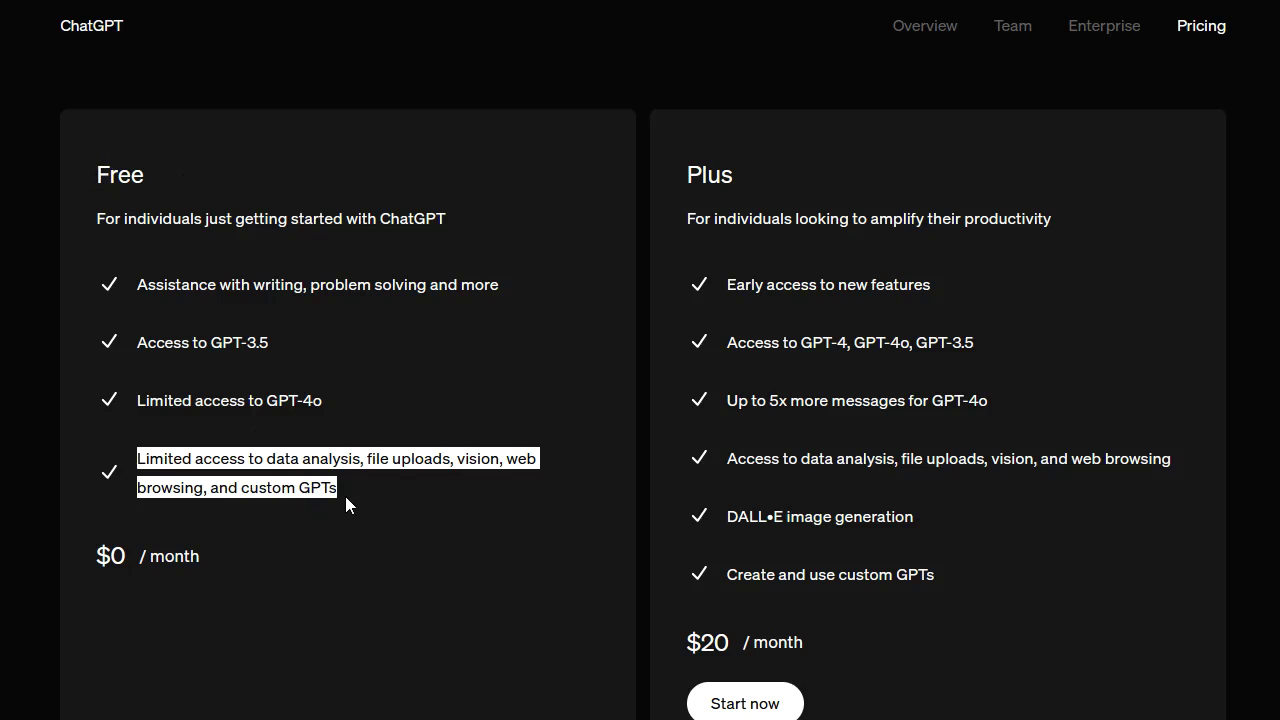
{"action": "left_click", "coordinate": [372, 500]}
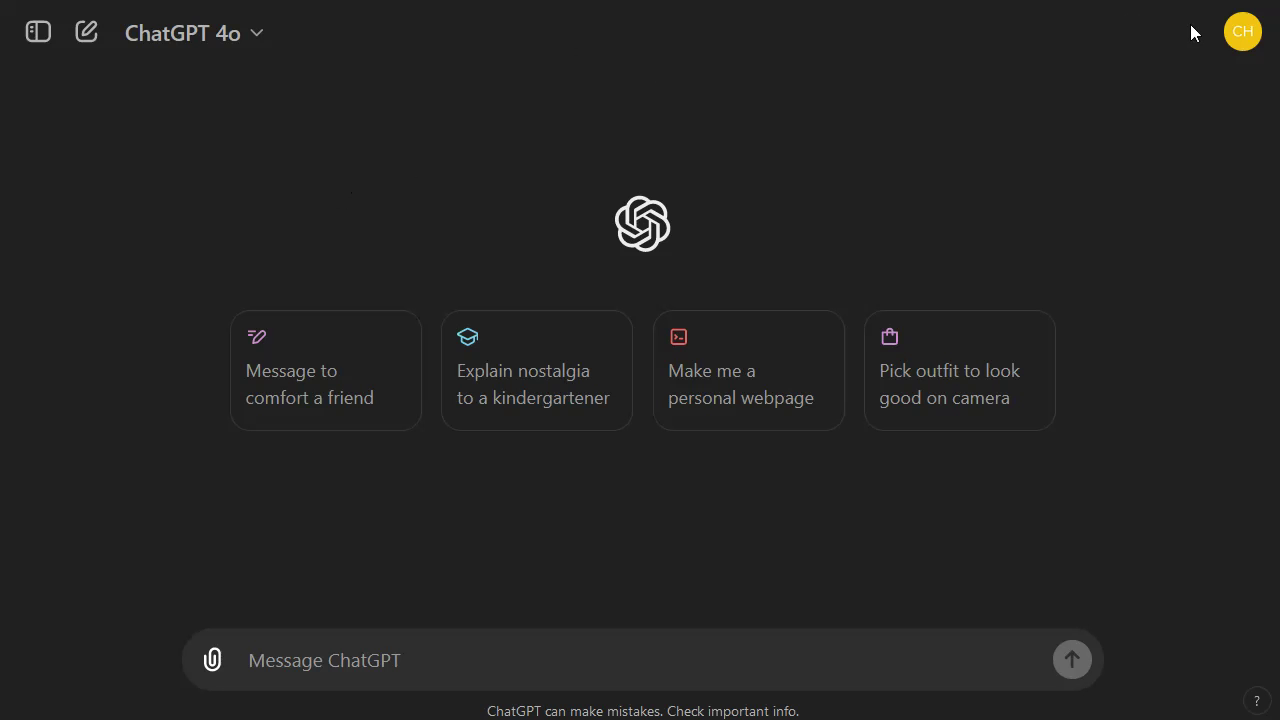
- Browse the Explore GPTs store, then start a new custom GPT draft with + Create
{"action": "left_click", "coordinate": [37, 36]}
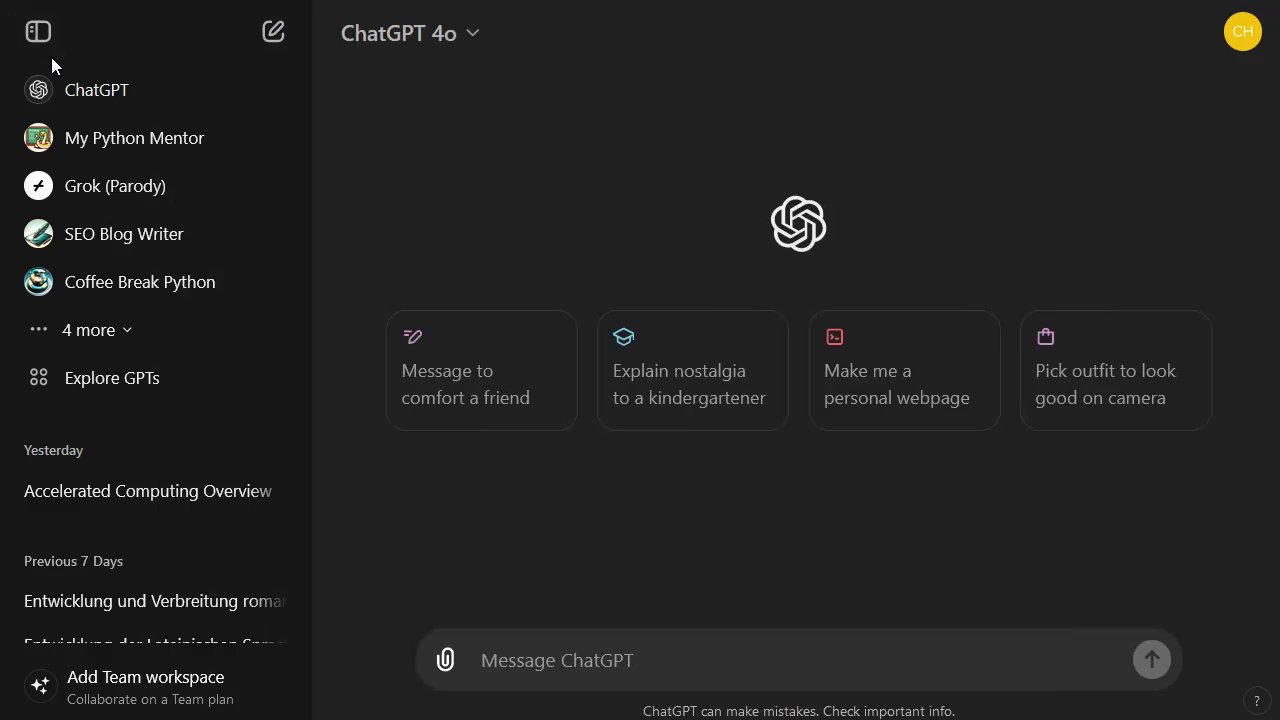
{"action": "left_click", "coordinate": [108, 385]}
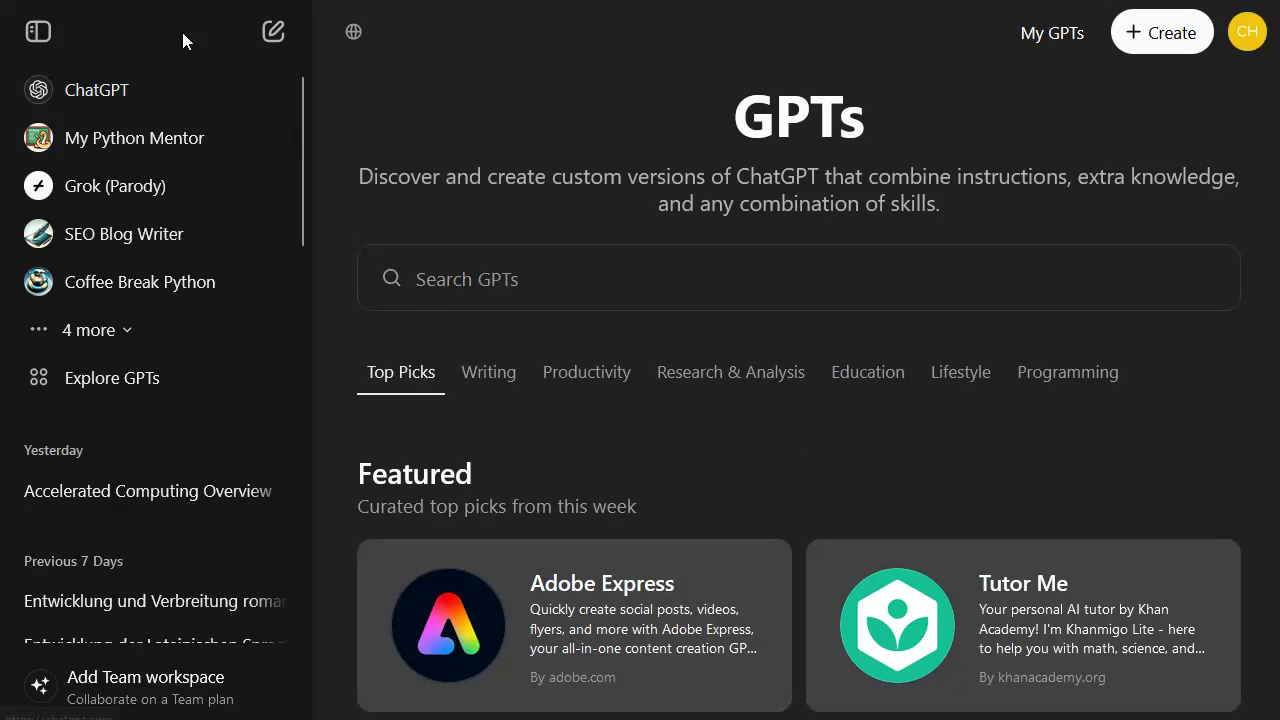
{"action": "left_click", "coordinate": [38, 32]}
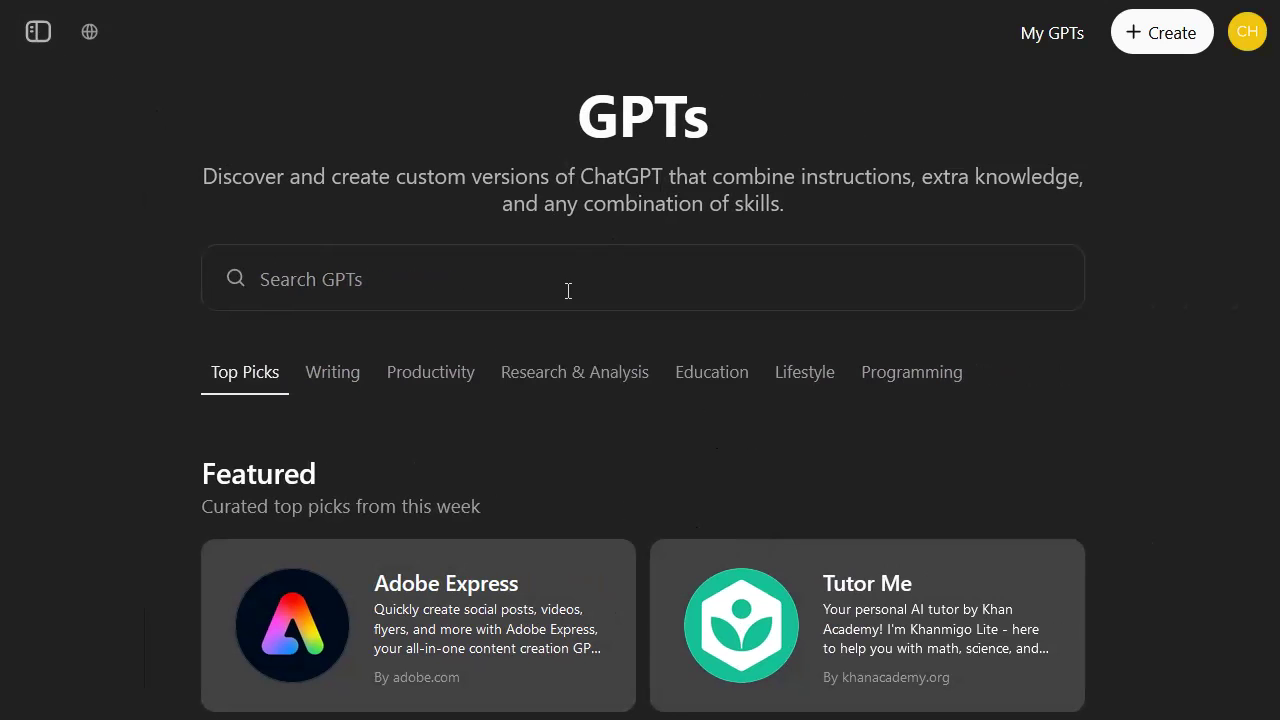
{"action": "left_click", "coordinate": [351, 281]}
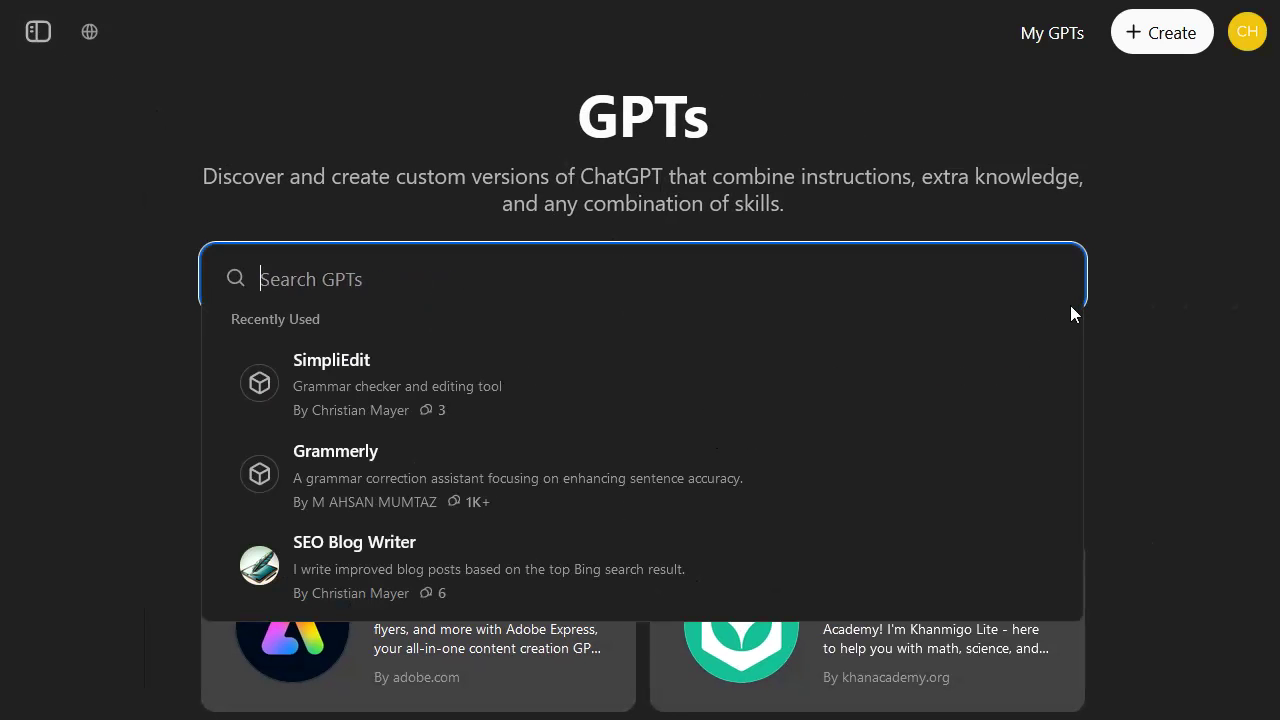
{"action": "left_click", "coordinate": [1147, 209]}
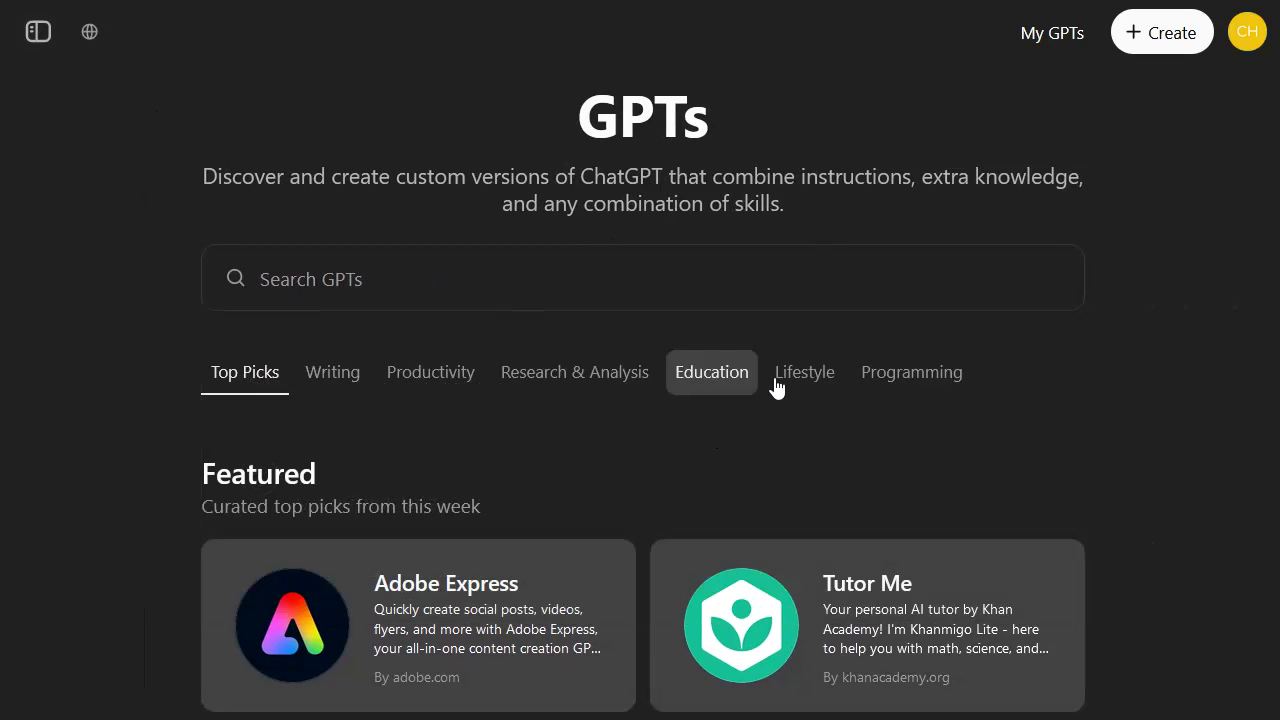
{"action": "scroll", "coordinate": [952, 440], "scroll_direction": "down", "scroll_amount": 2}
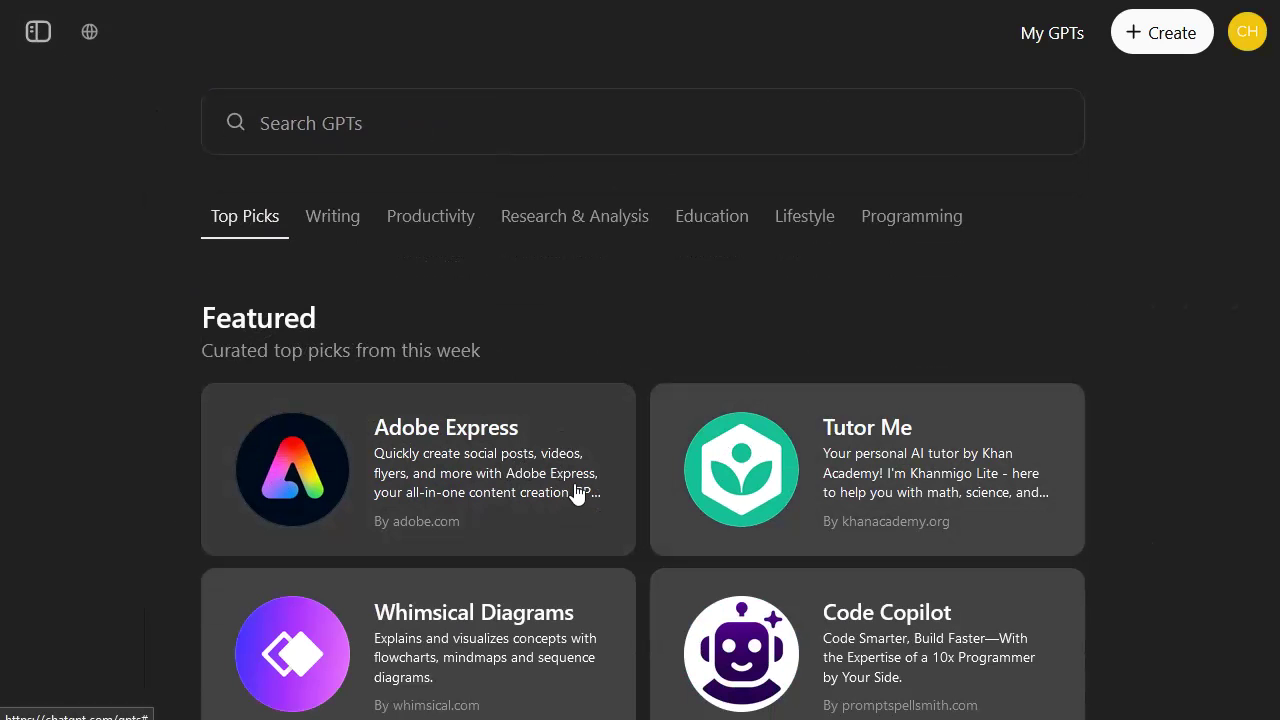
{"action": "scroll", "coordinate": [1038, 330], "scroll_direction": "up", "scroll_amount": 2}
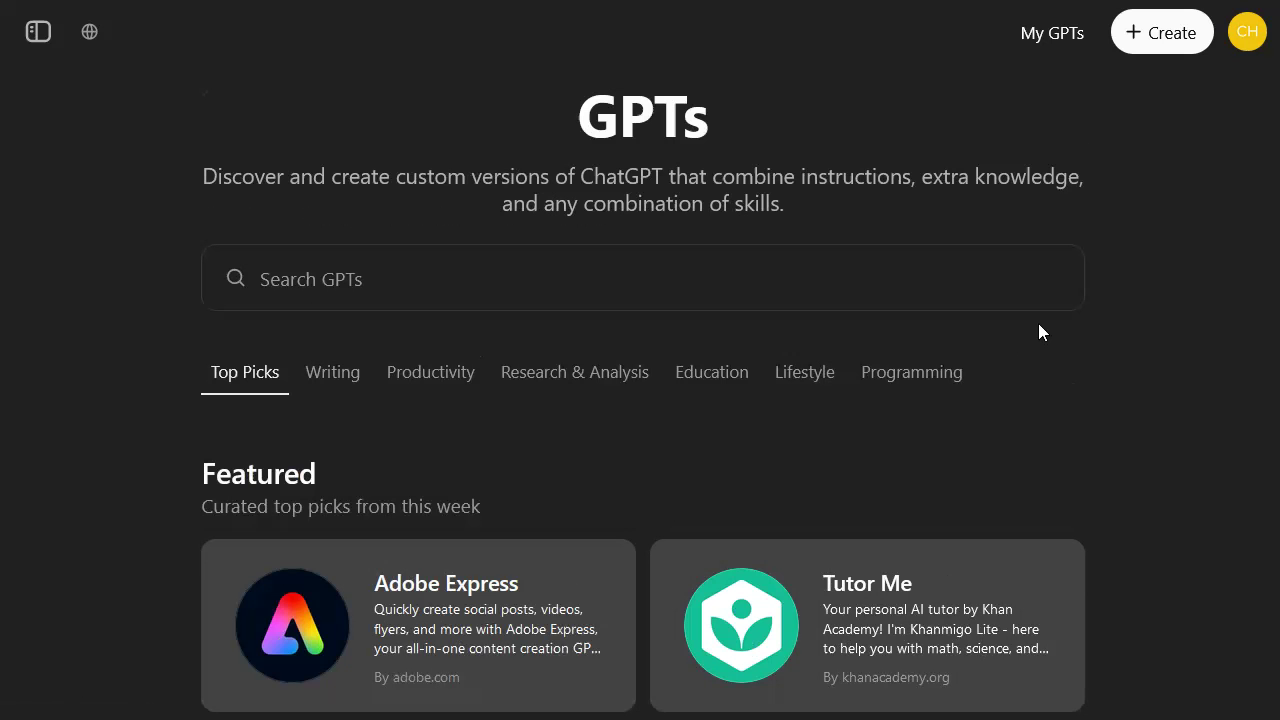
{"action": "left_click", "coordinate": [1176, 40]}
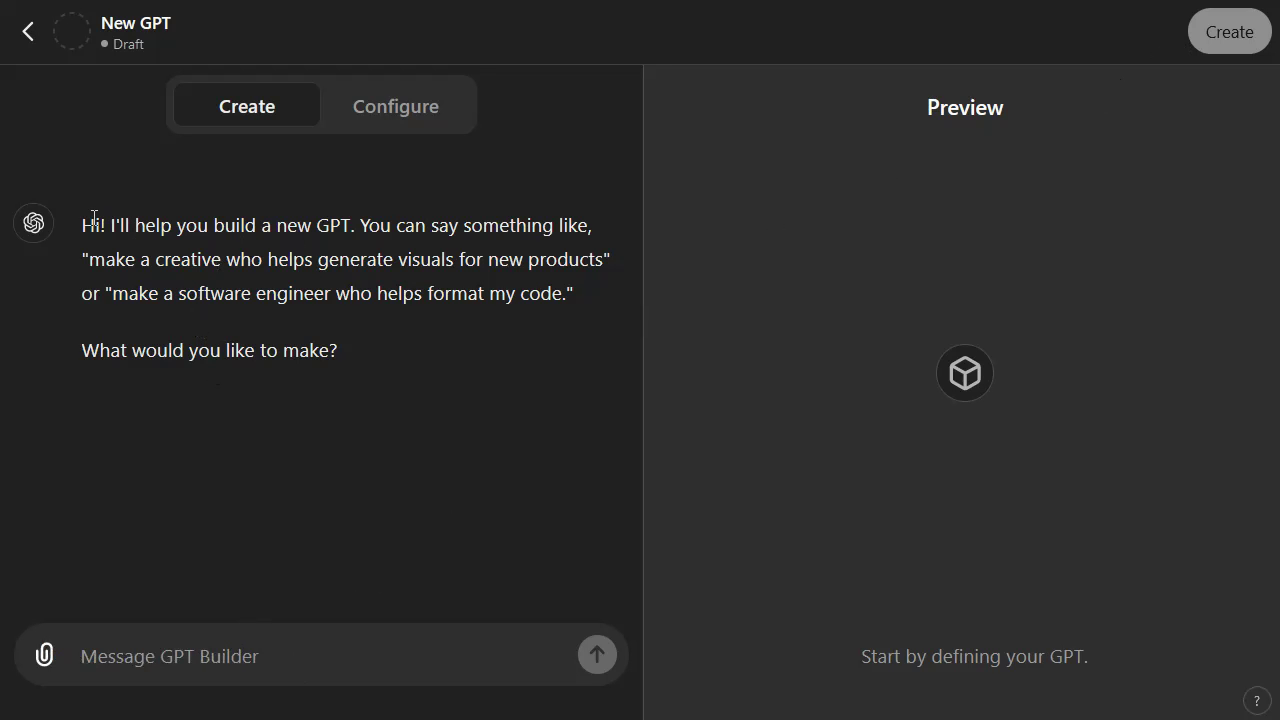
- Ask GPT Builder for a financial-analysis GPT that pulls a ticker's income and cash flow statements
{"action": "left_click", "coordinate": [151, 665]}
{"action": "type", "text": "I wan"}
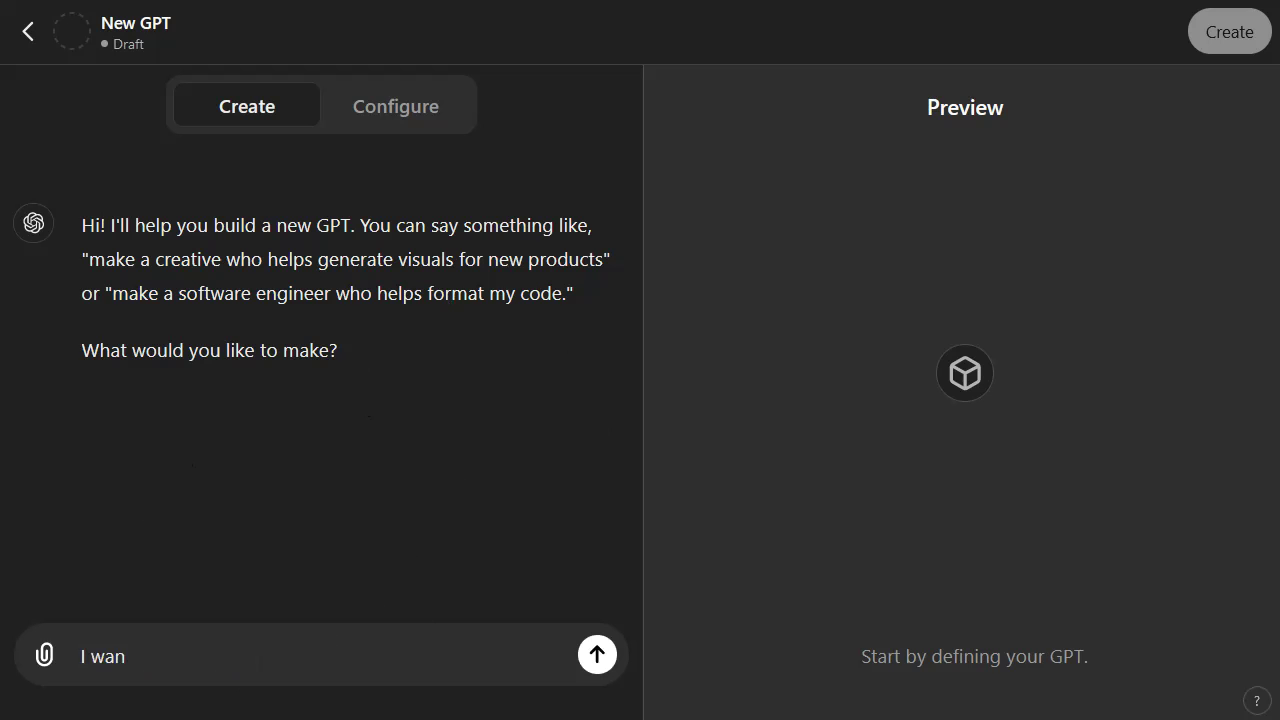
{"action": "type", "text": "t to create a GP"}
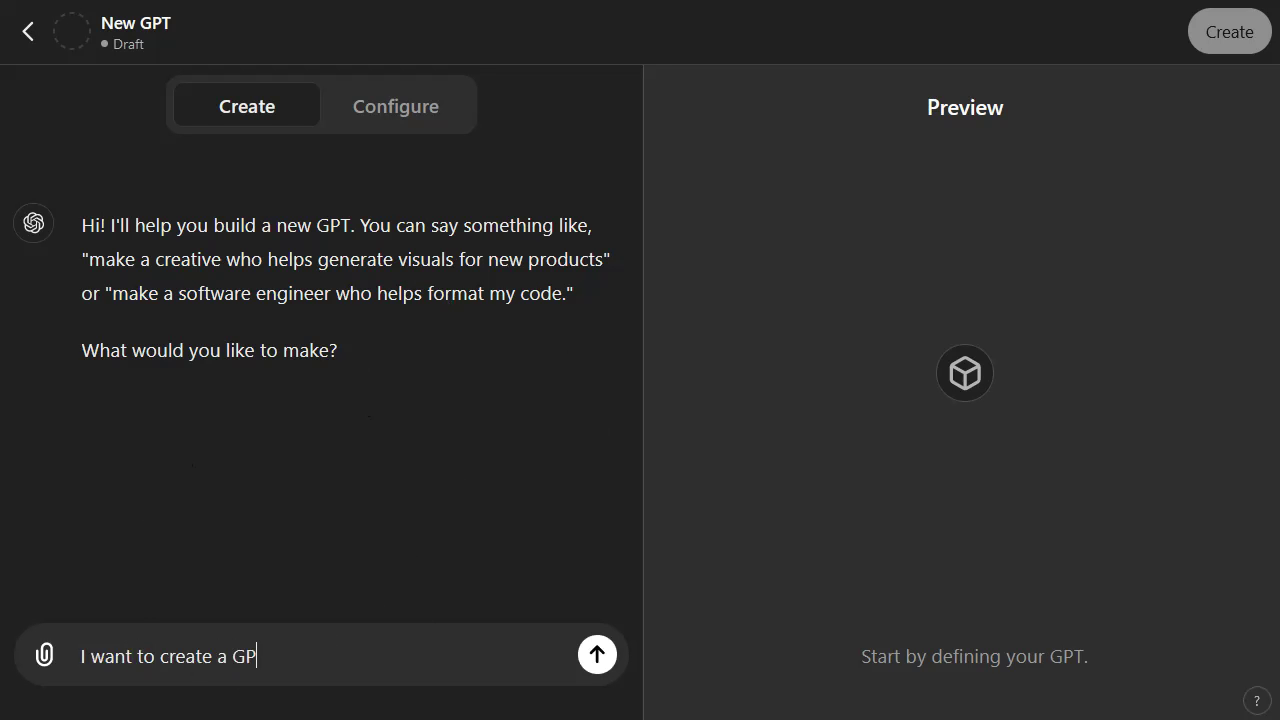
{"action": "type", "text": "T for financial a"}
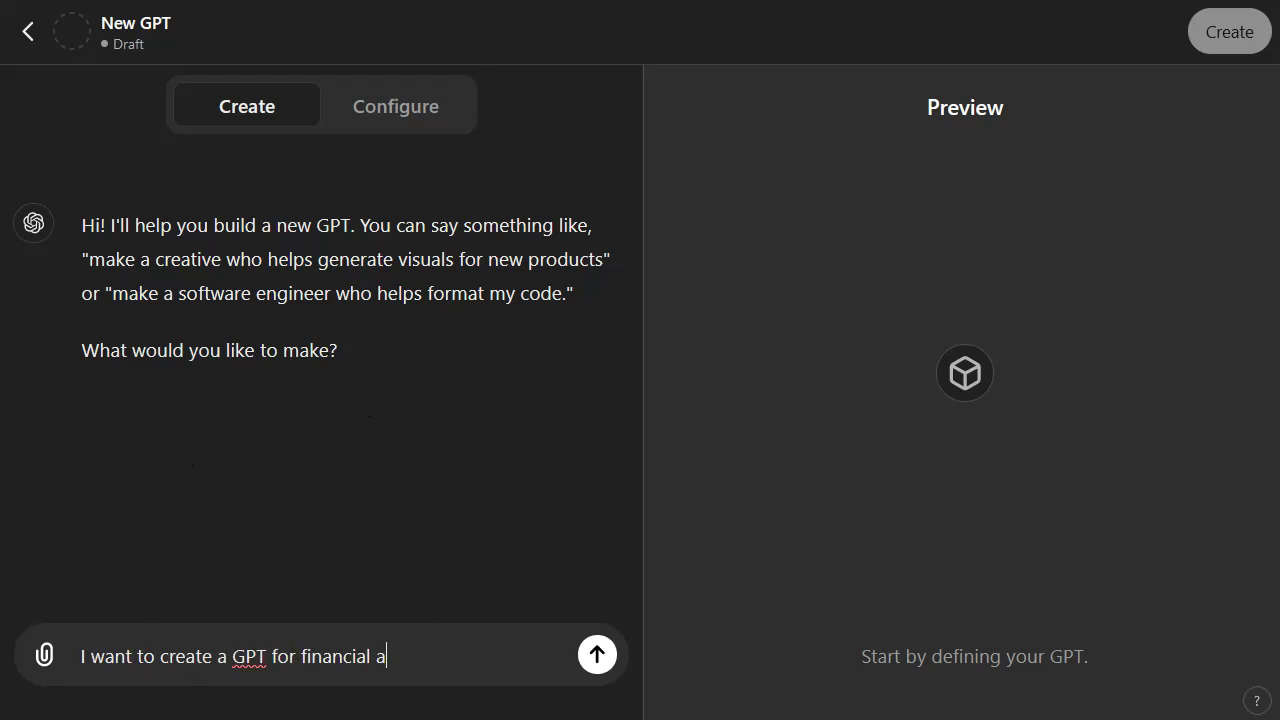
{"action": "type", "text": "nalysis. The user s"}
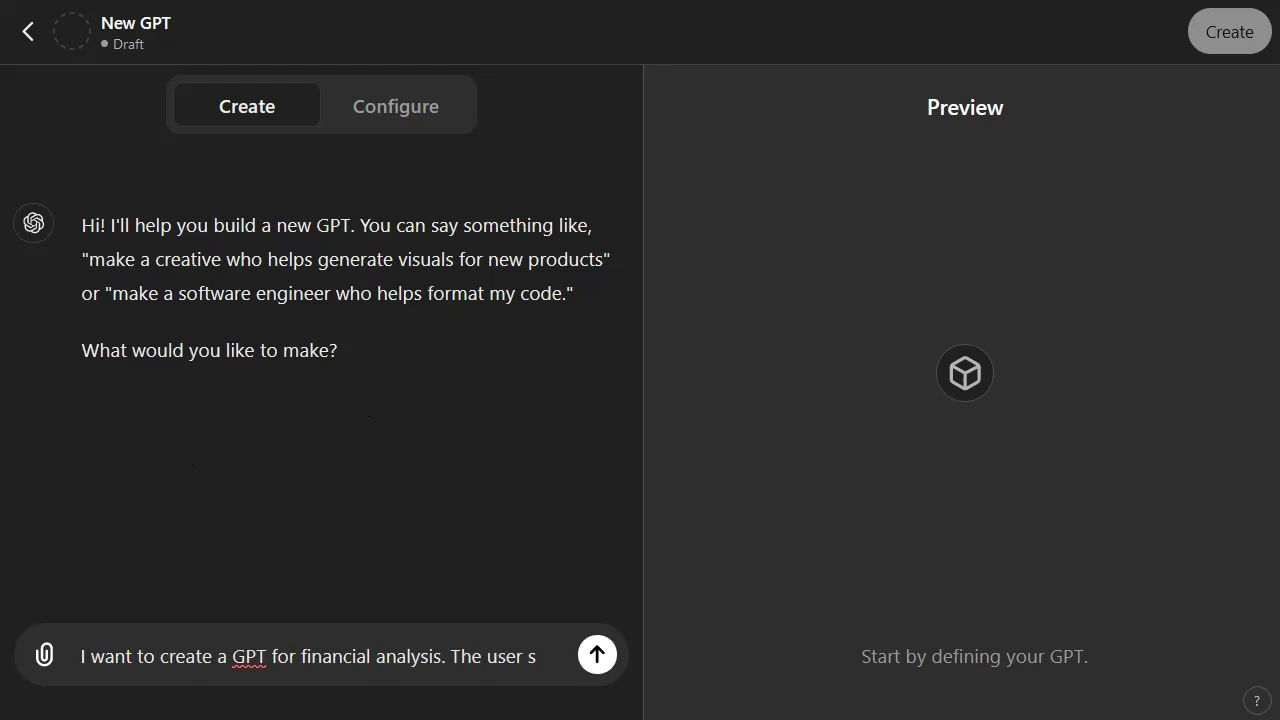
{"action": "type", "text": "hould type in a stock ticker. Y"}
{"action": "key", "text": "BackSpace"}
{"action": "type", "text": "The GPT "}
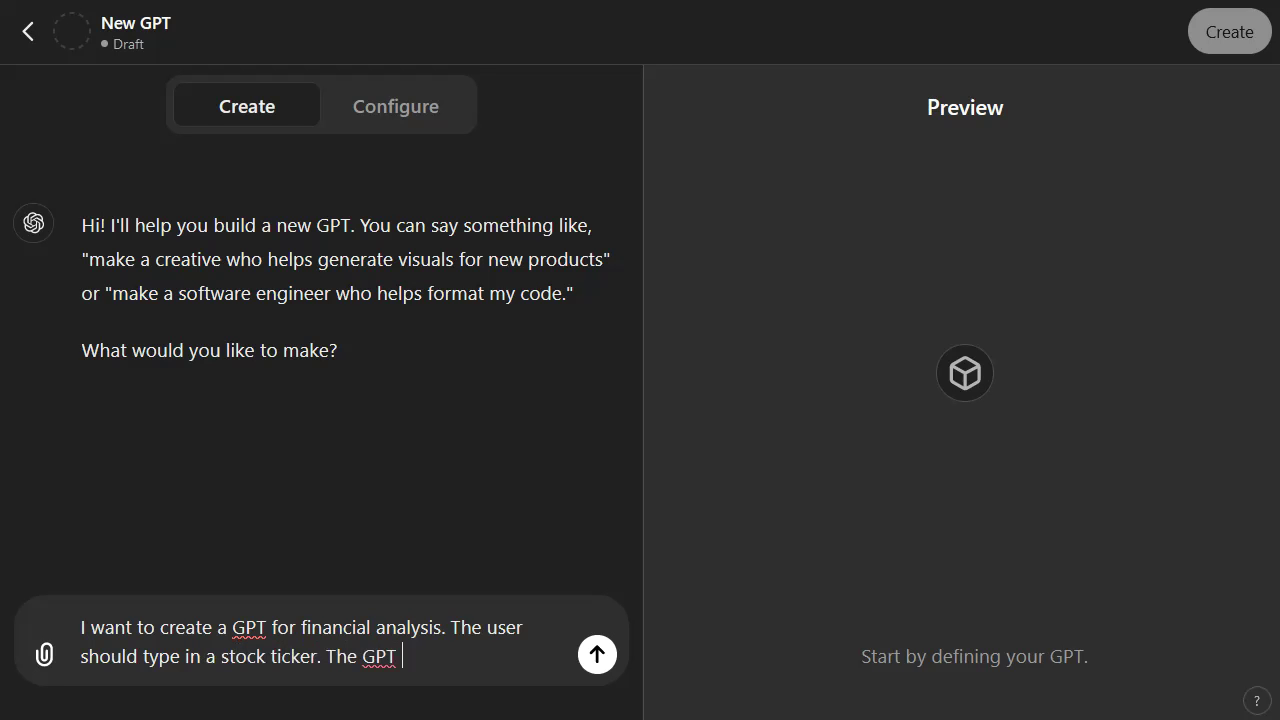
{"action": "type", "text": "researches t"}
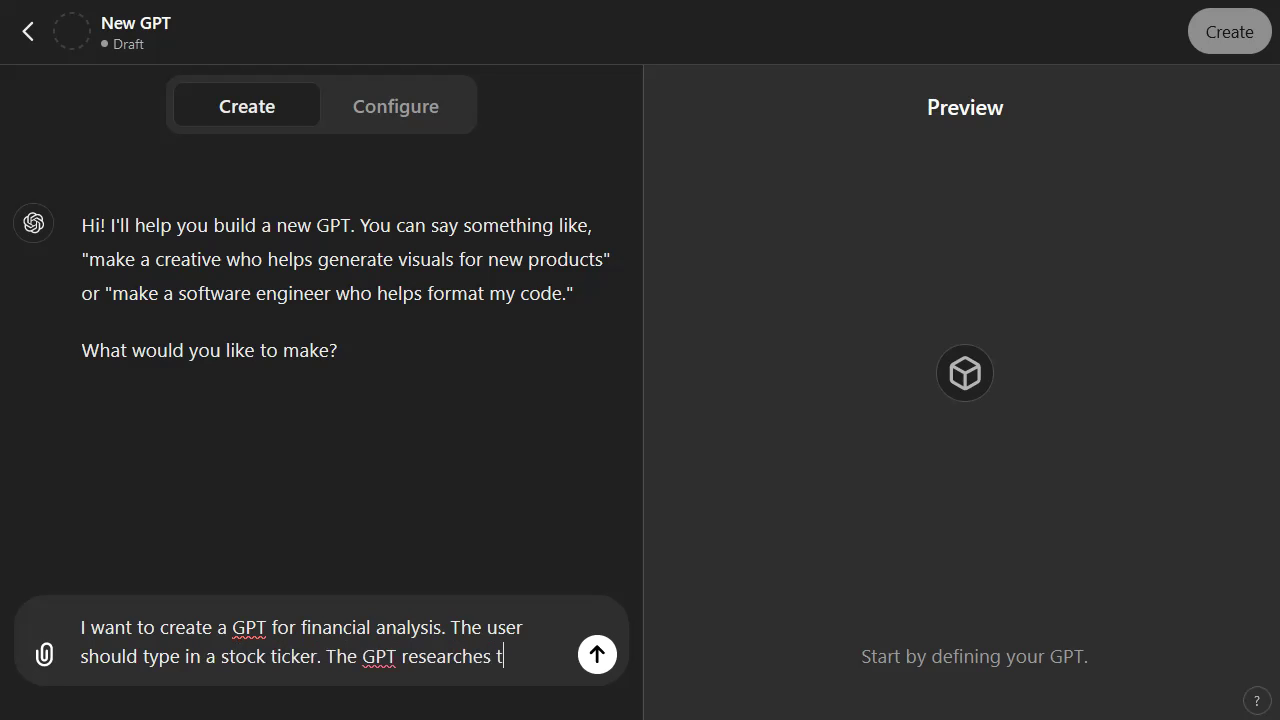
{"action": "type", "text": "he stock and pulls"}
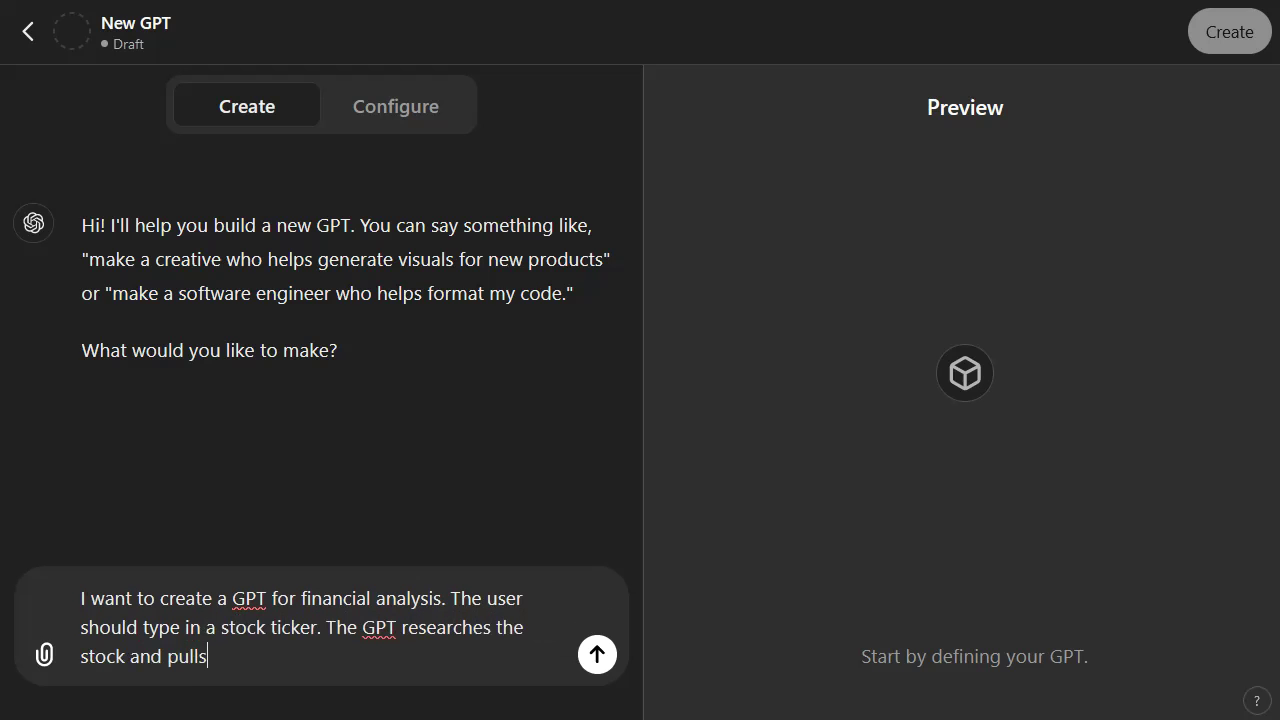
{"action": "type", "text": " finna"}
{"action": "key", "text": "BackSpace"}
{"action": "key", "text": "BackSpace"}
{"action": "type", "text": "ancial data"}
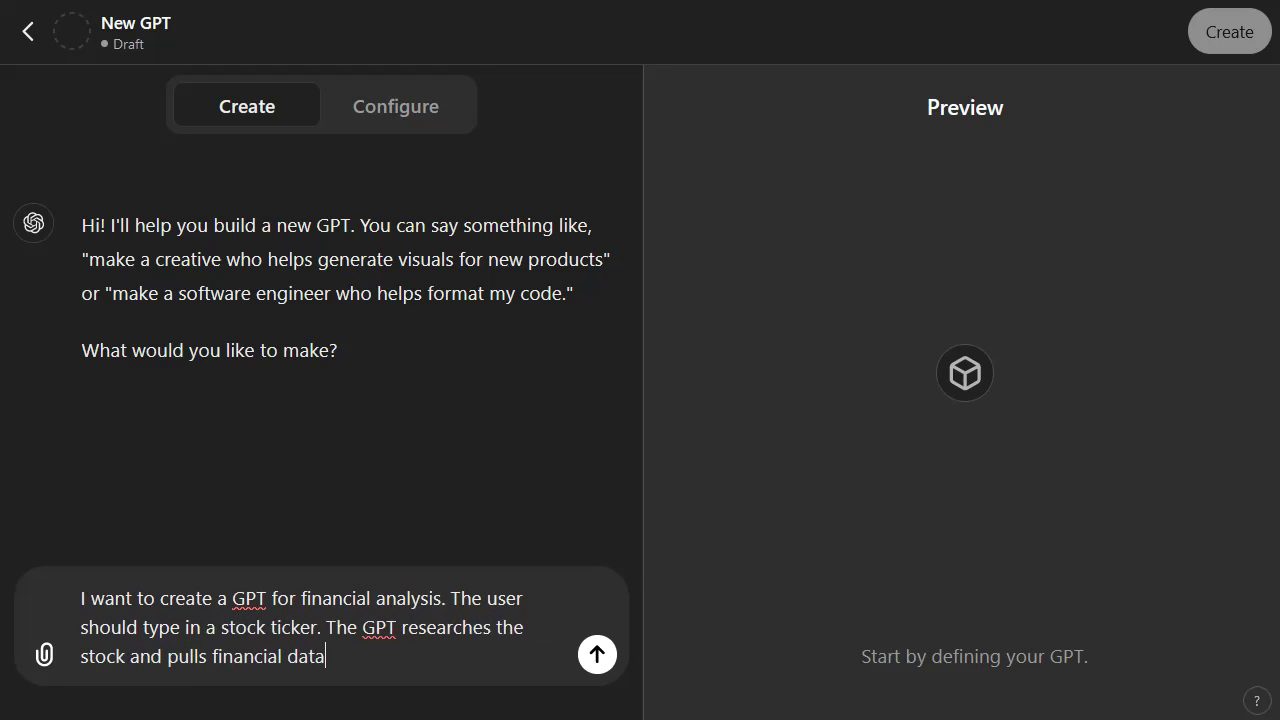
{"action": "type", "text": " (income statement, cas"}
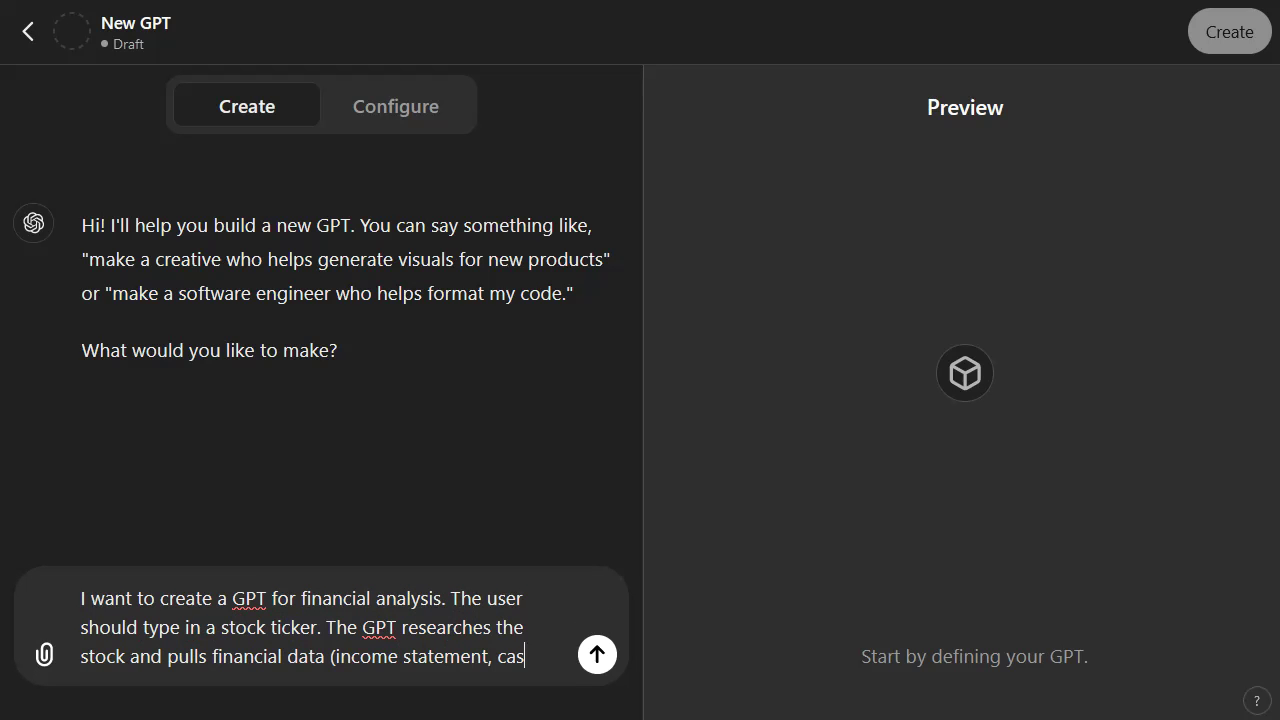
{"action": "type", "text": "h flow statement) from the web"}
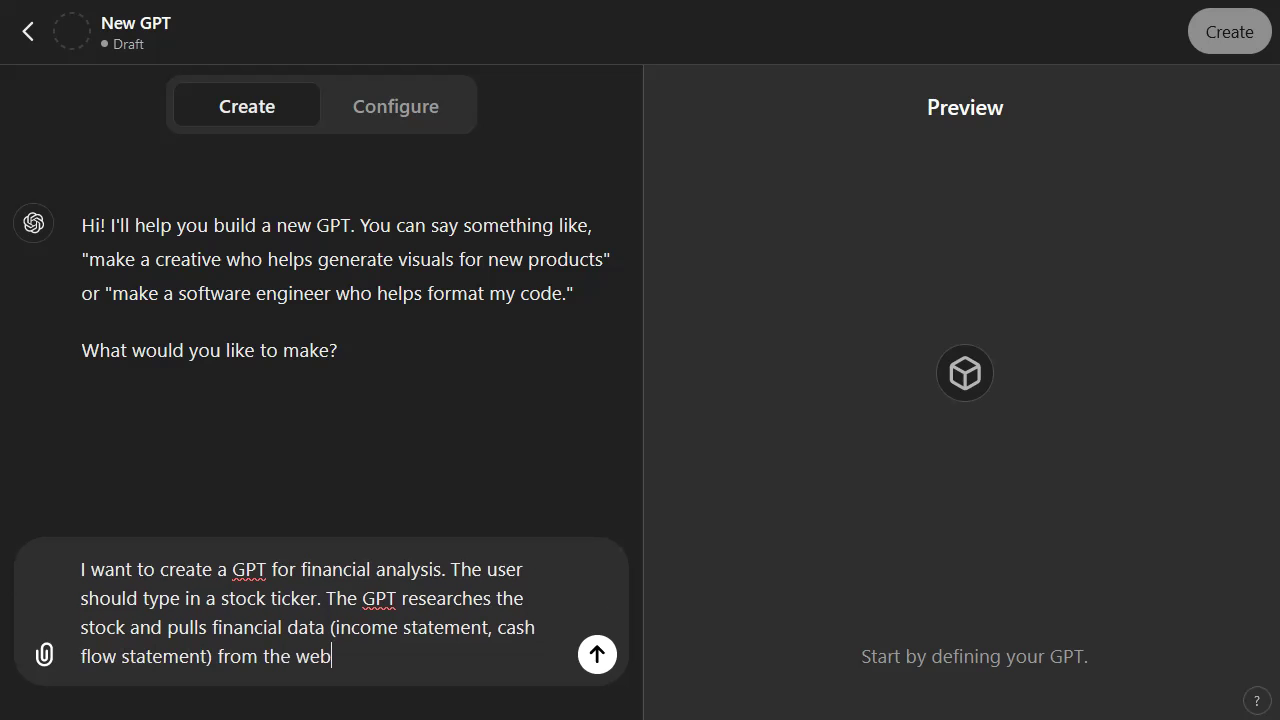
{"action": "type", "text": " and provides a discounted cash flow analysis. "}
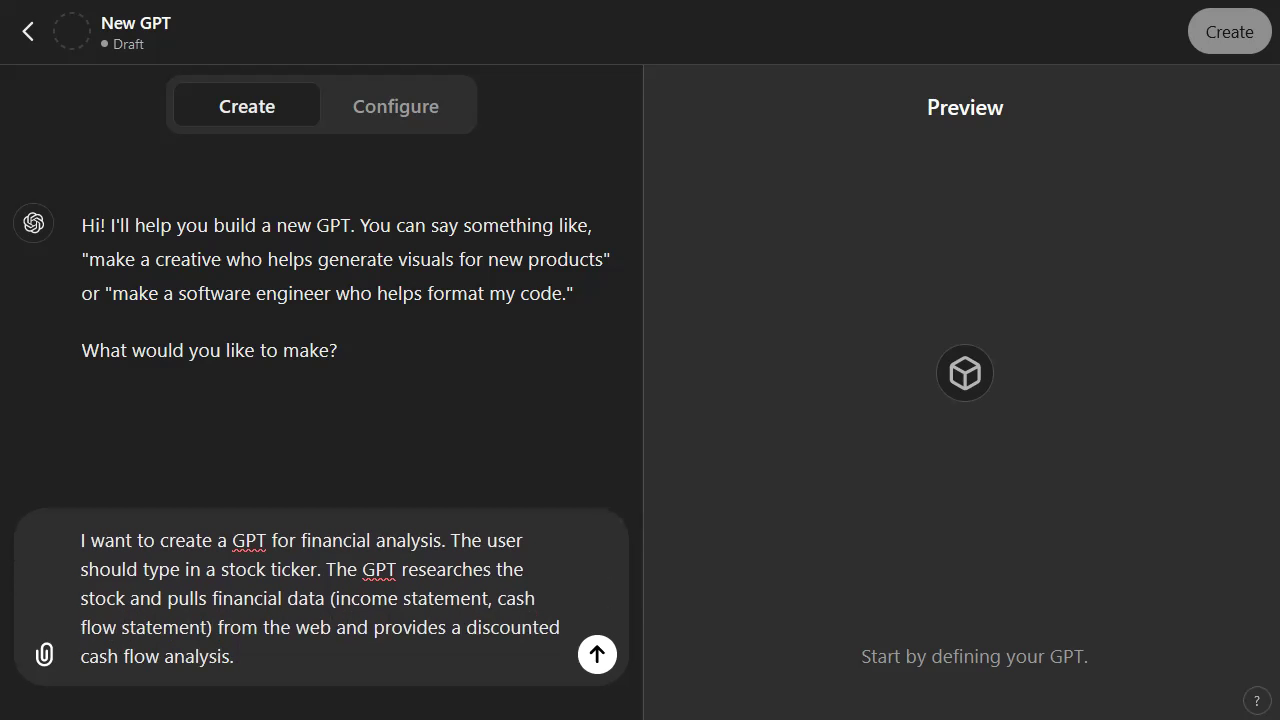
{"action": "type", "text": "Project the first "}
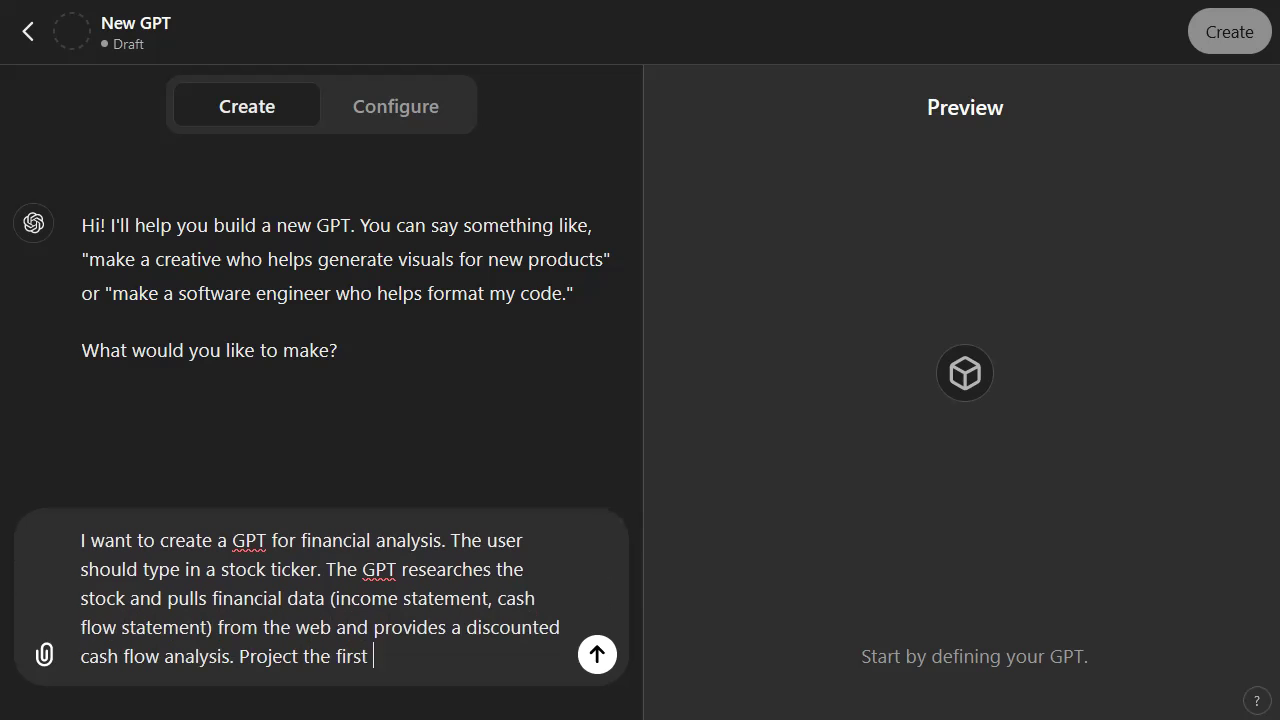
{"action": "type", "text": "10y"}
{"action": "type", "text": " of growth based on th"}
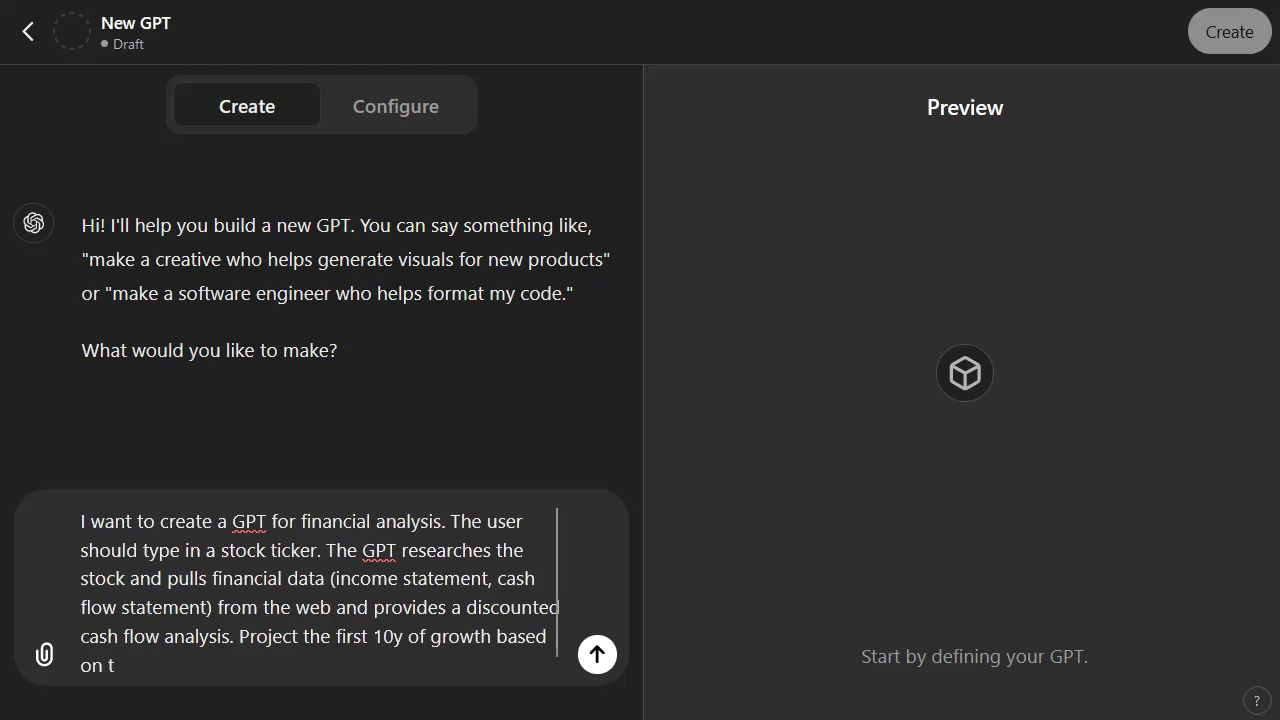
- Add the 10-year DCF projection with a steady-state terminal growth rate and send the request
{"action": "key", "text": "BackSpace"}
{"action": "type", "text": "your research and then provide as"}
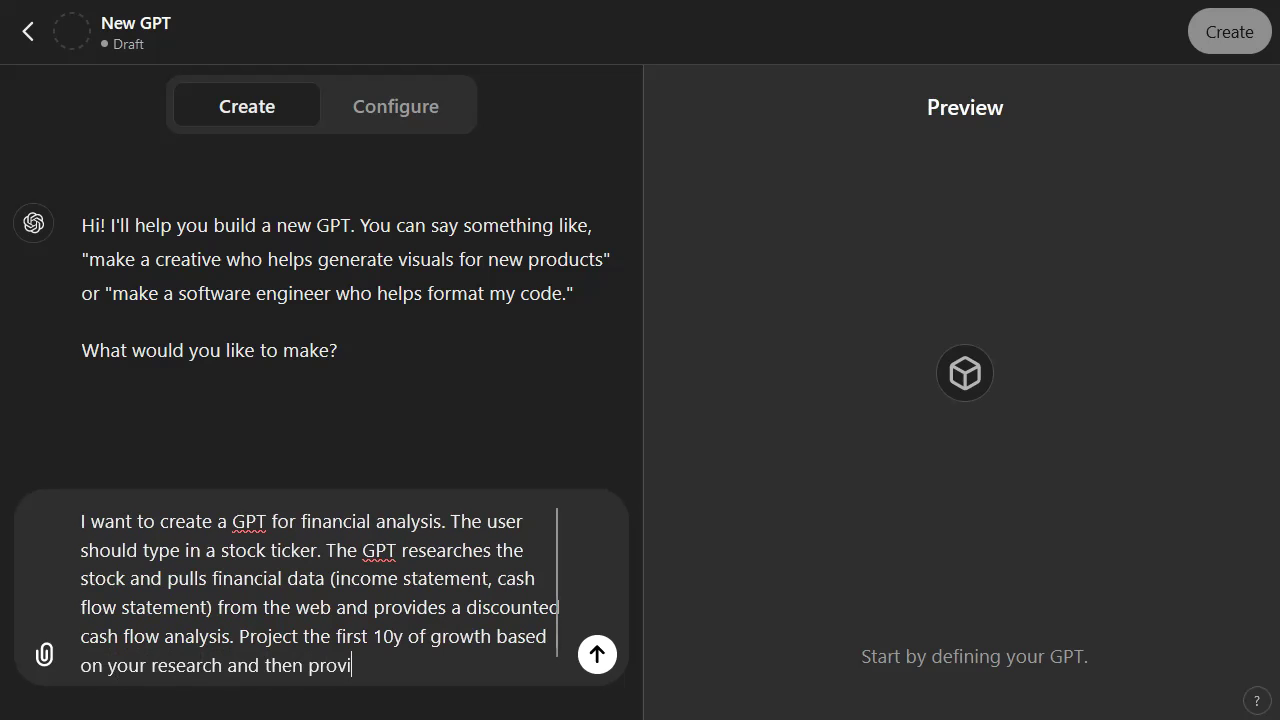
{"action": "key", "text": "BackSpace"}
{"action": "key", "text": "BackSpace"}
{"action": "key", "text": "BackSpace"}
{"action": "key", "text": "BackSpace"}
{"action": "key", "text": "BackSpace"}
{"action": "key", "text": "BackSpace"}
{"action": "key", "text": "BackSpace"}
{"action": "key", "text": "BackSpace"}
{"action": "key", "text": "BackSpace"}
{"action": "type", "text": "use a sta"}
{"action": "type", "text": "adt"}
{"action": "key", "text": "BackSpace"}
{"action": "type", "text": "y-state"}
{"action": "type", "text": " gro"}
{"action": "key", "text": "BackSpace"}
{"action": "key", "text": "BackSpace"}
{"action": "key", "text": "BackSpace"}
{"action": "type", "text": "terminal growth rate."}
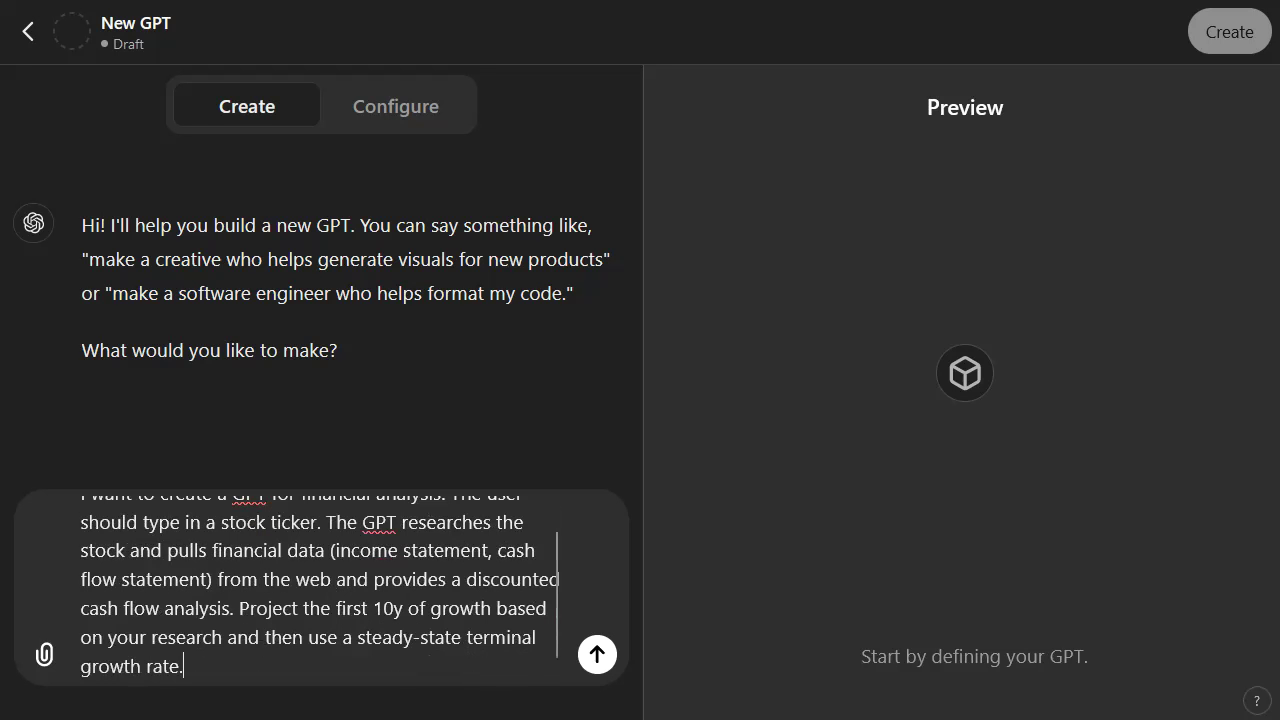
{"action": "key", "text": "Return"}
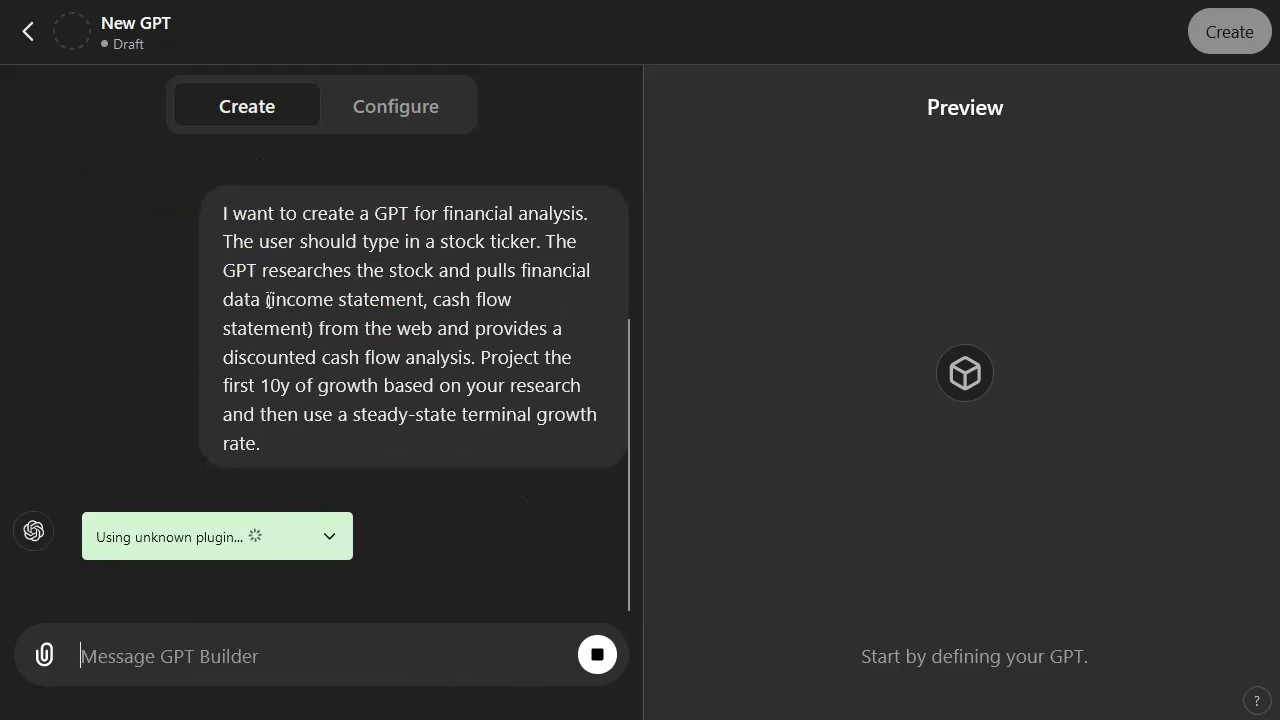
- Scroll through the builder's reply proposing the name Stock Analyst Pro and its sample prompts
{"action": "scroll", "coordinate": [288, 325], "scroll_direction": "up", "scroll_amount": 1}
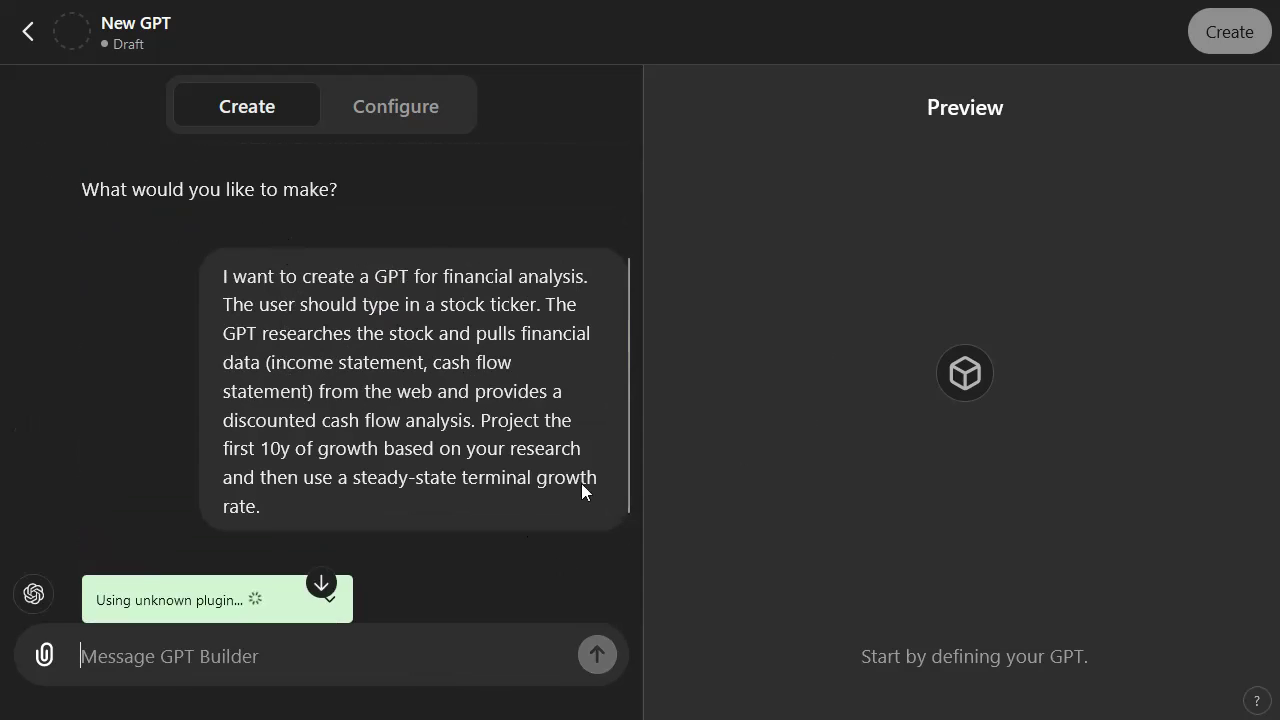
{"action": "scroll", "coordinate": [581, 483], "scroll_direction": "down", "scroll_amount": 3}
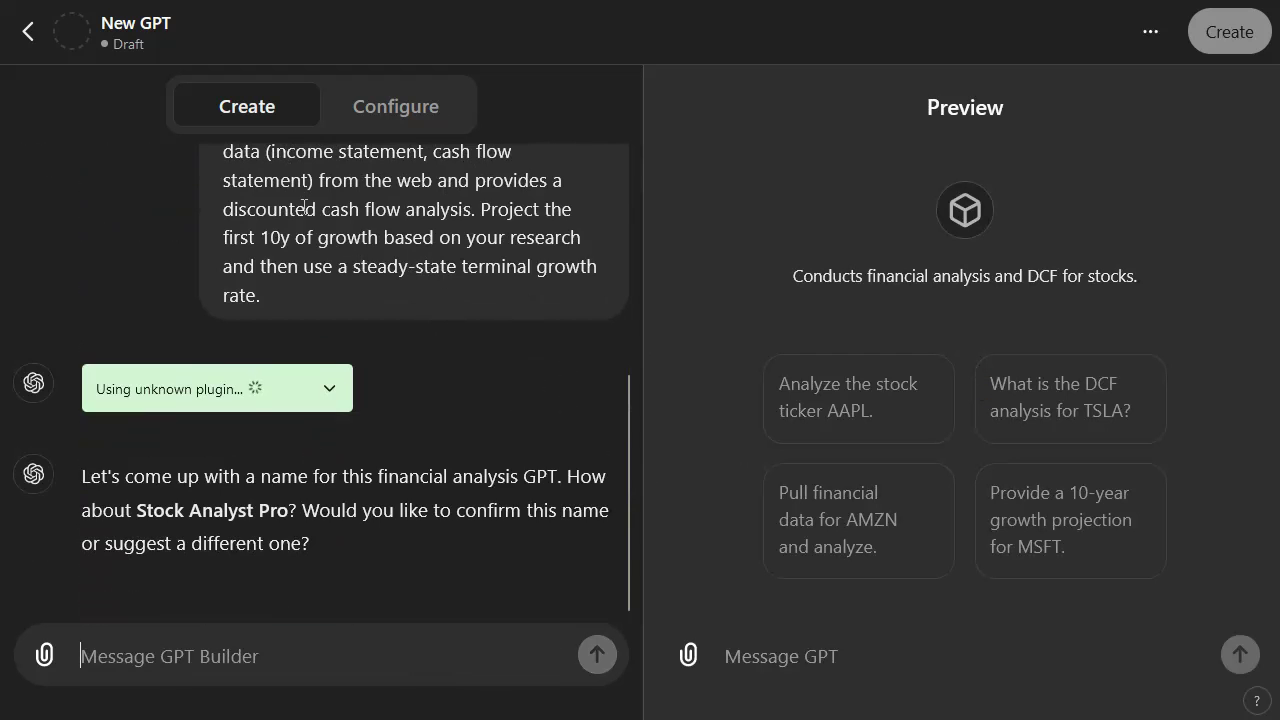
{"action": "scroll", "coordinate": [430, 345], "scroll_direction": "up", "scroll_amount": 2}
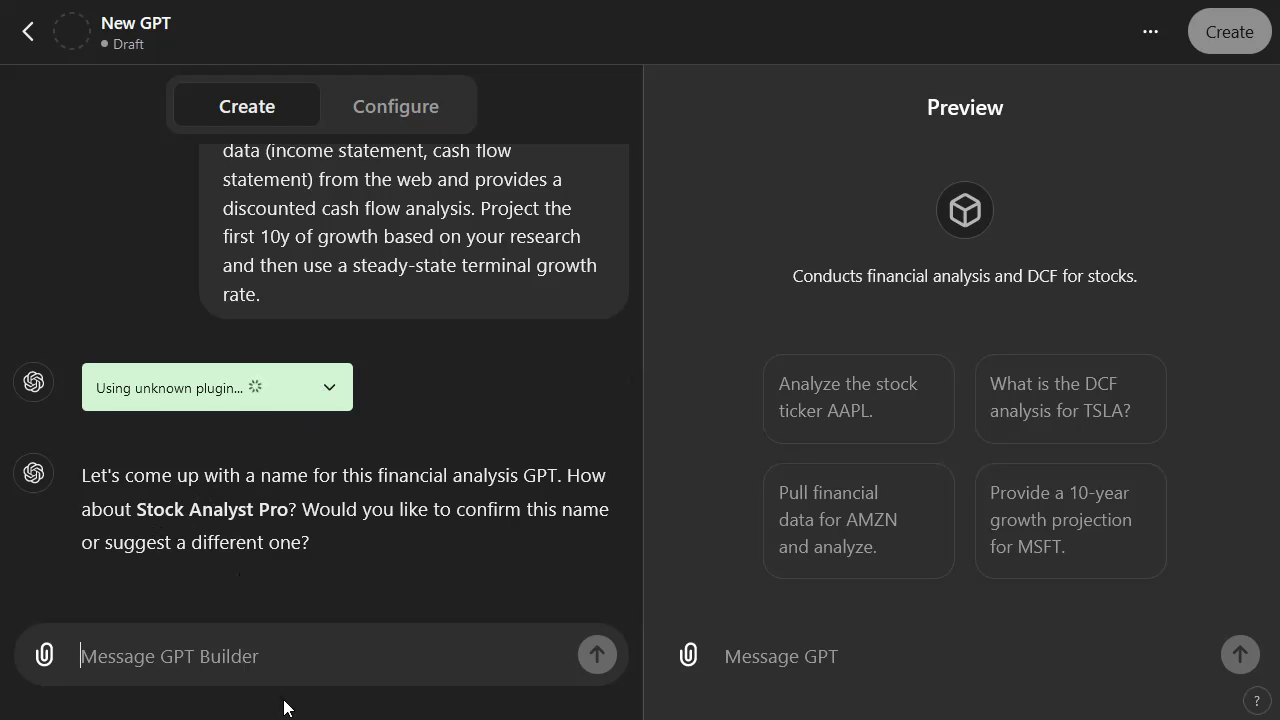
- Reply 'Great name!' to accept Stock Analyst Pro and view the generated profile picture
{"action": "type", "text": "Gre"}
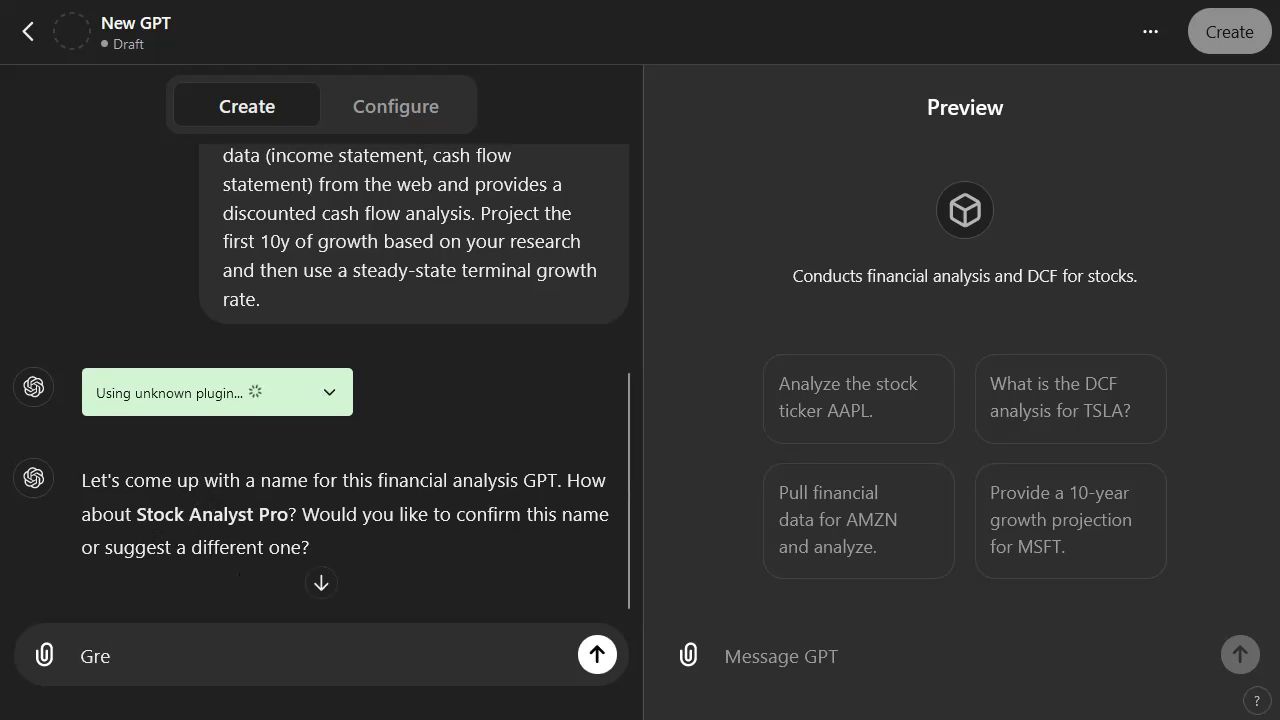
{"action": "type", "text": "at name!"}
{"action": "key", "text": "Return"}
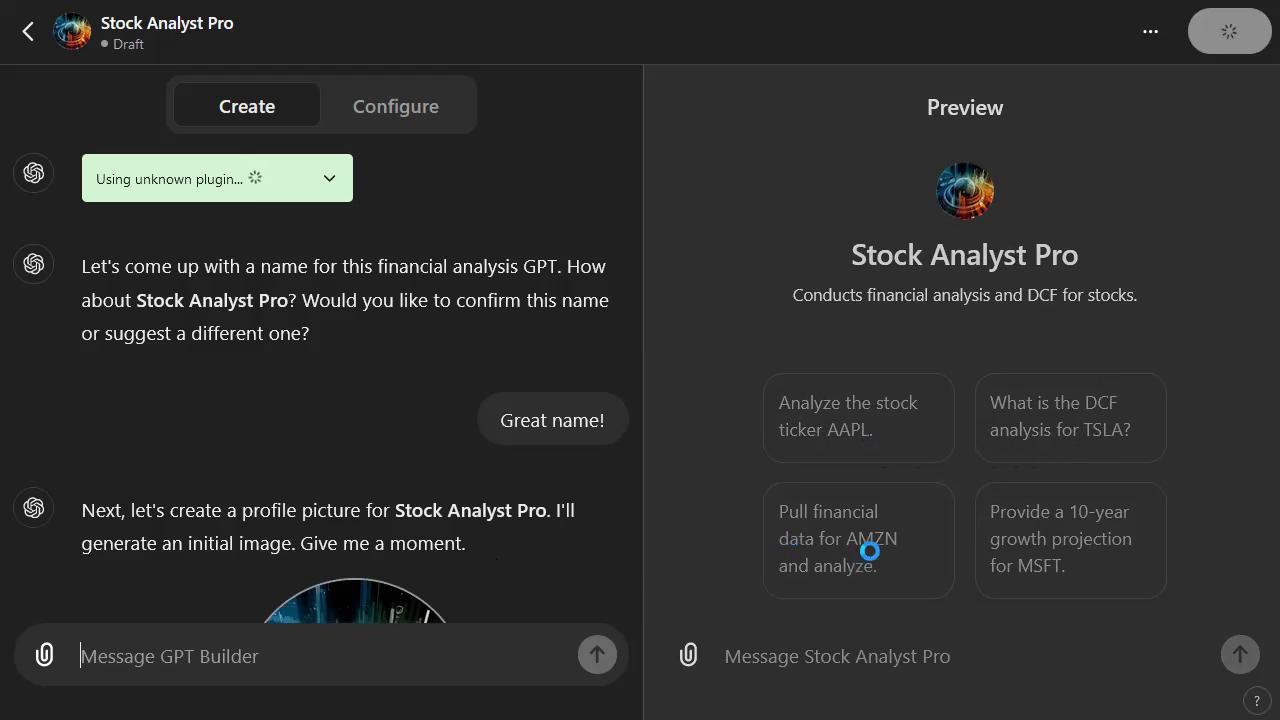
{"action": "scroll", "coordinate": [455, 460], "scroll_direction": "down", "scroll_amount": 3}
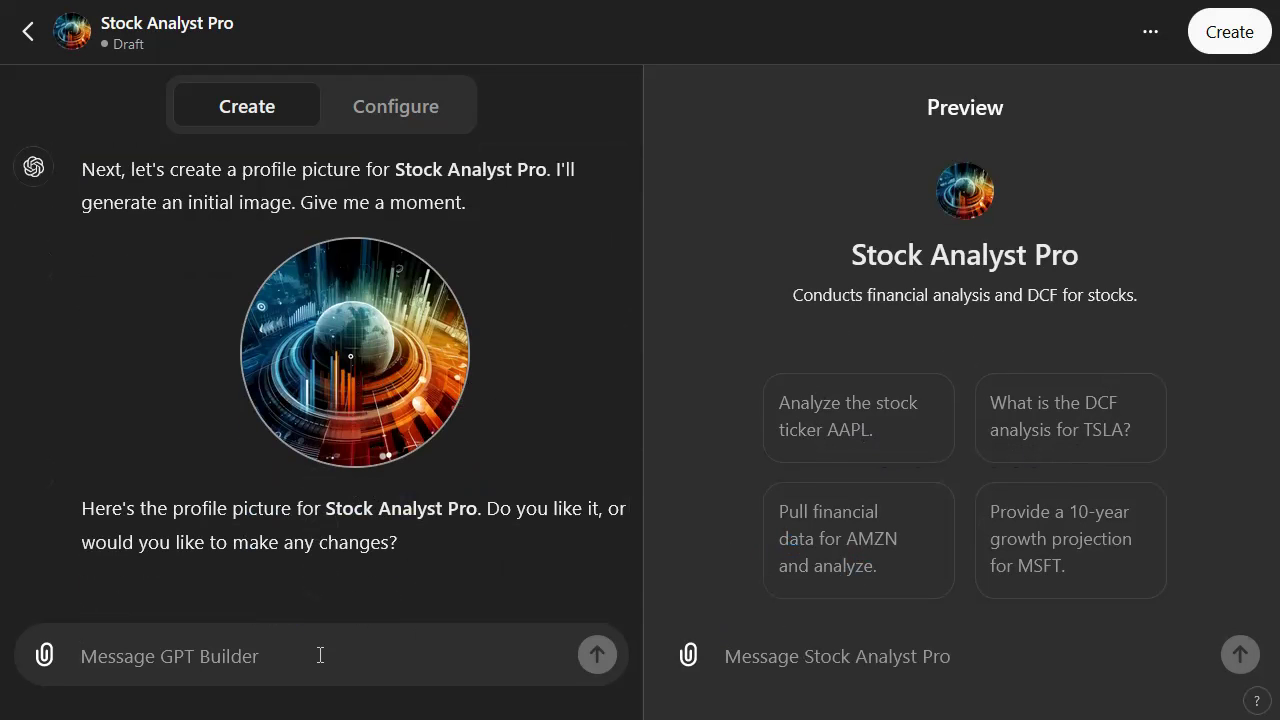
- Request a simpler financial-chart picture: 'Maybe use a financial chart or something. Make it simpler'
{"action": "type", "text": "Maybe us"}
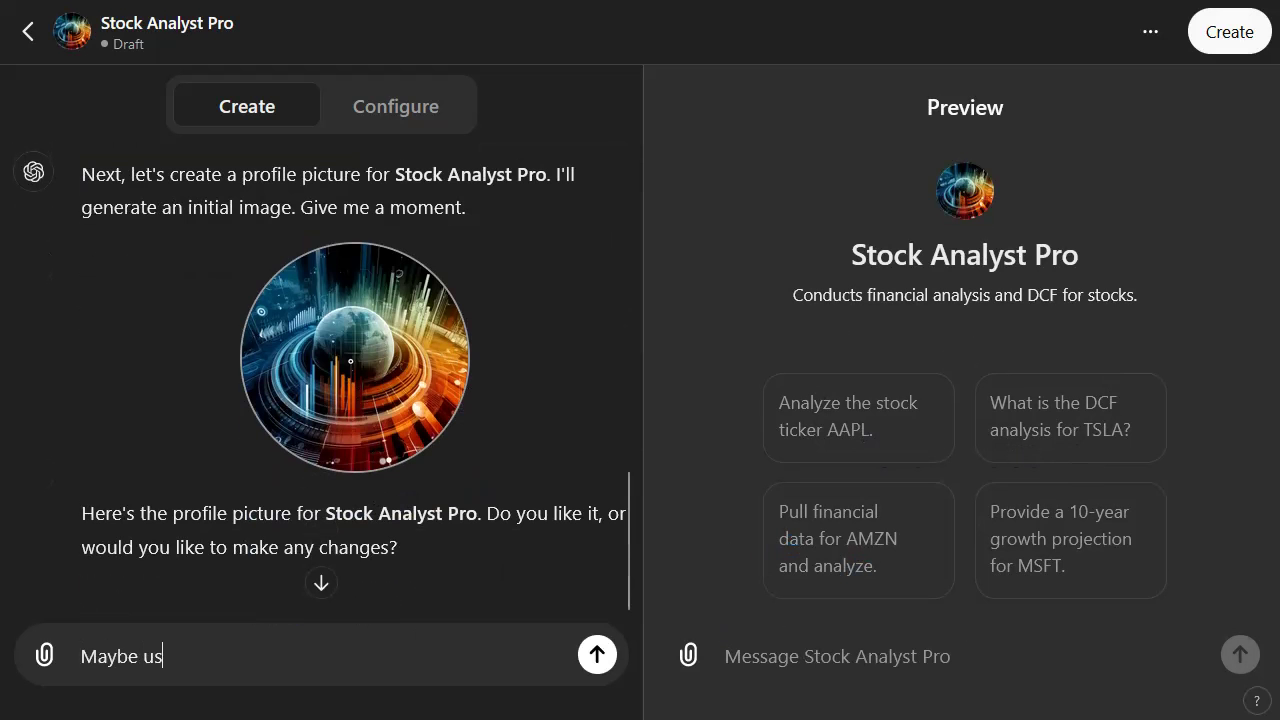
{"action": "type", "text": "e a financial chart or someth"}
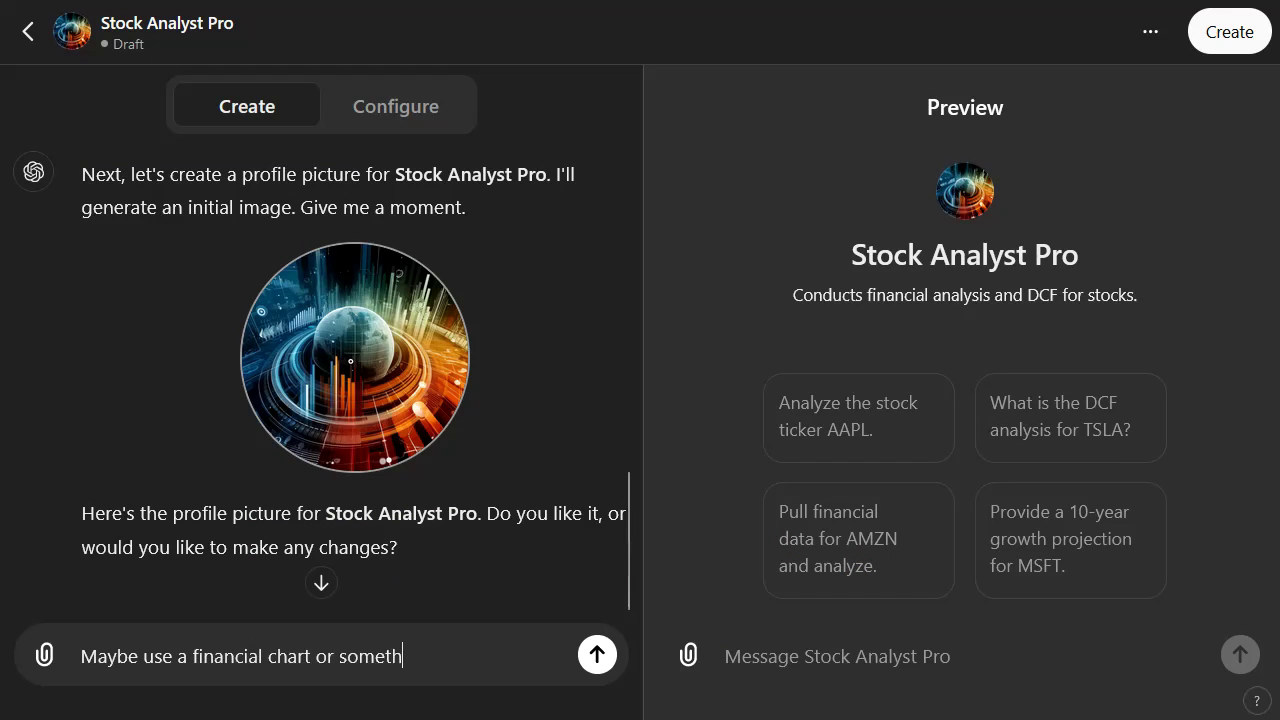
{"action": "type", "text": "ing. Make it simpler"}
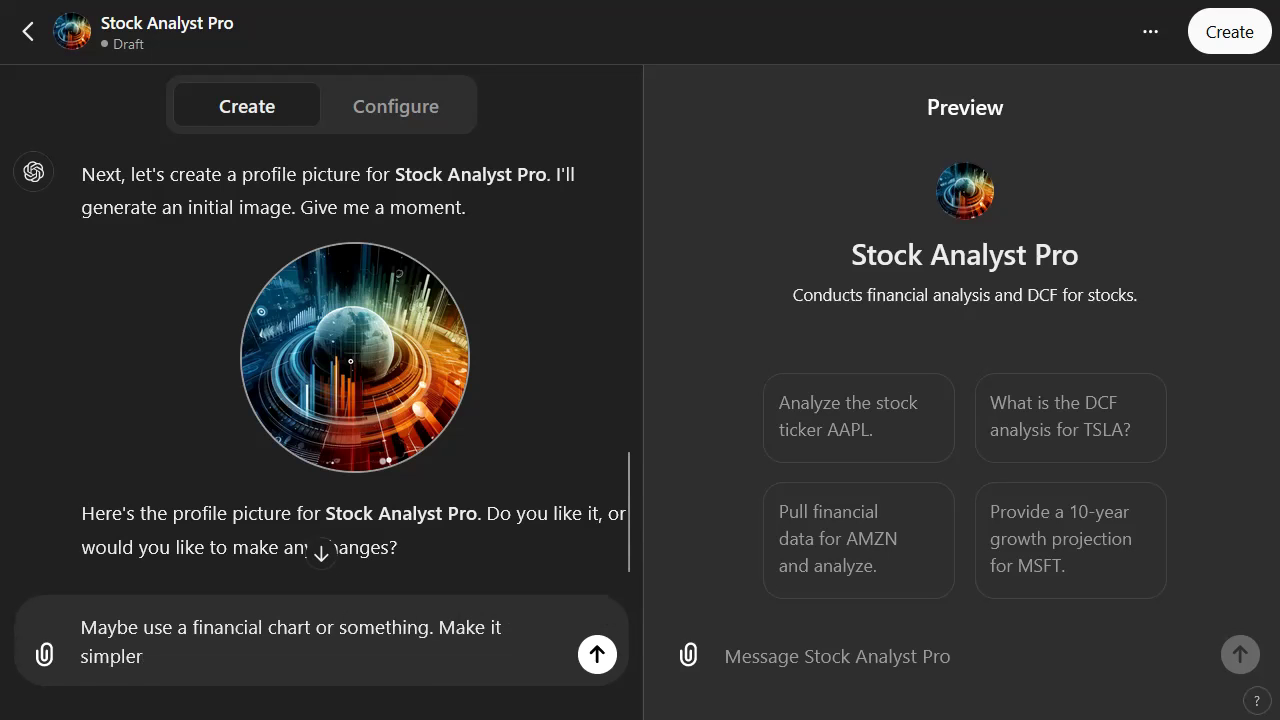
{"action": "key", "text": "Return"}
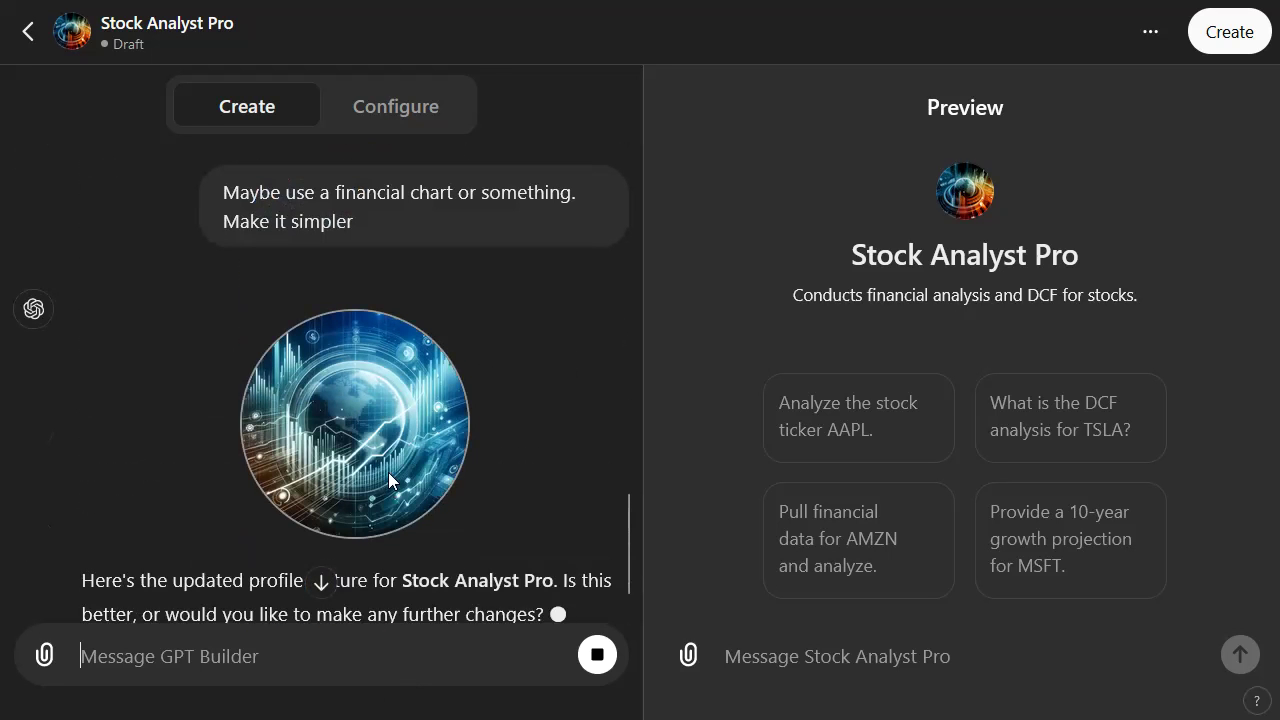
{"action": "left_click", "coordinate": [322, 588]}
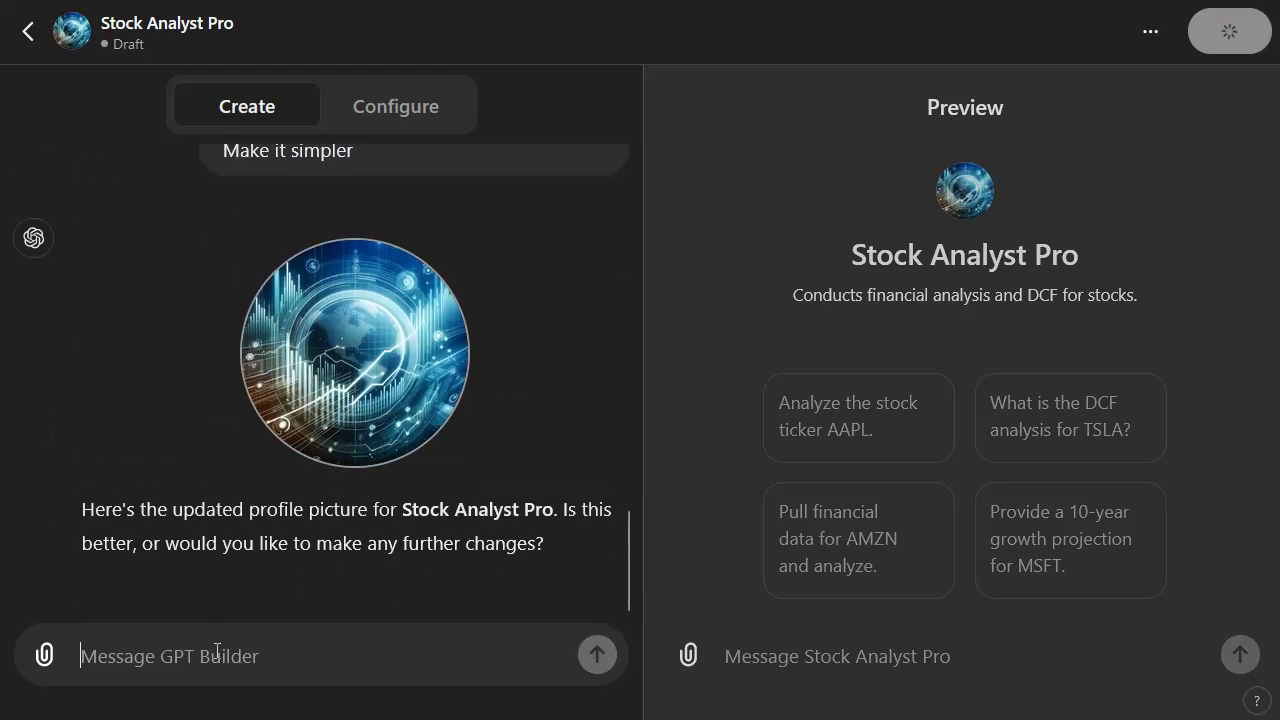
- Reply 'okay great' to approve the new blue financial-chart profile picture
{"action": "type", "text": "okay great"}
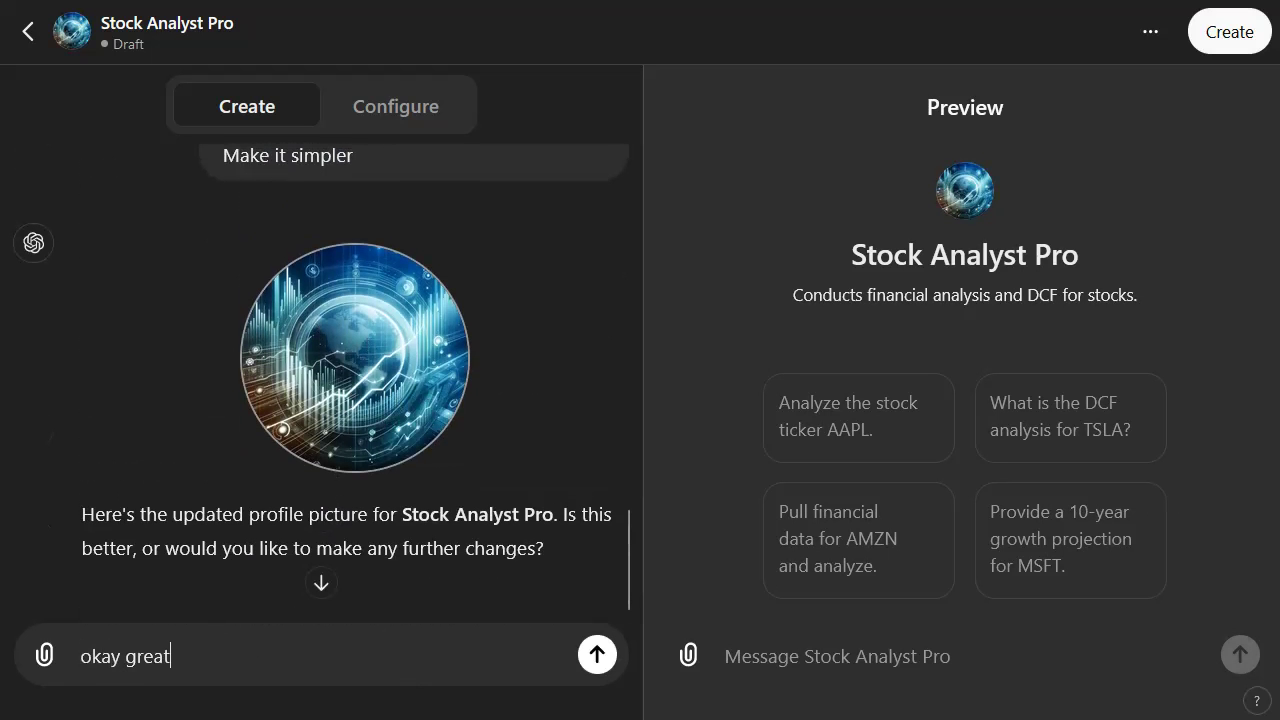
{"action": "key", "text": "Return"}
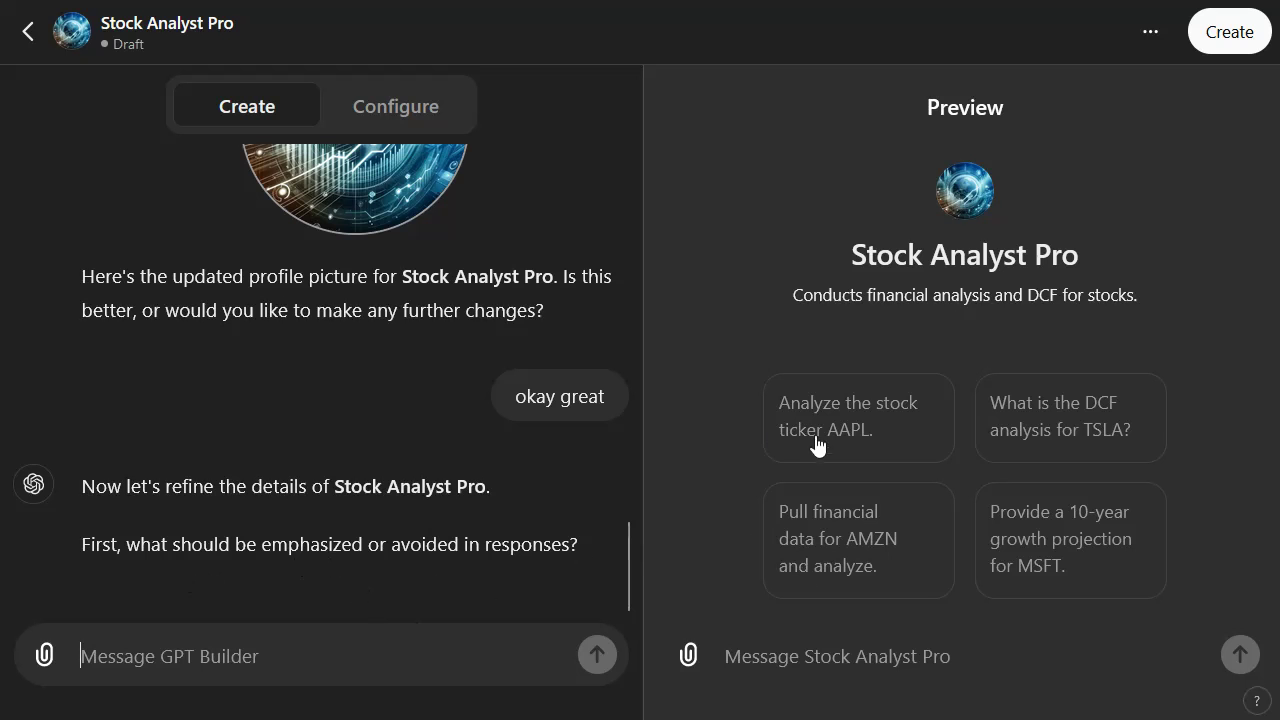
- Run the 'Analyze the stock ticker AAPL.' starter in the Preview and read its full reply
{"action": "left_click", "coordinate": [884, 436]}
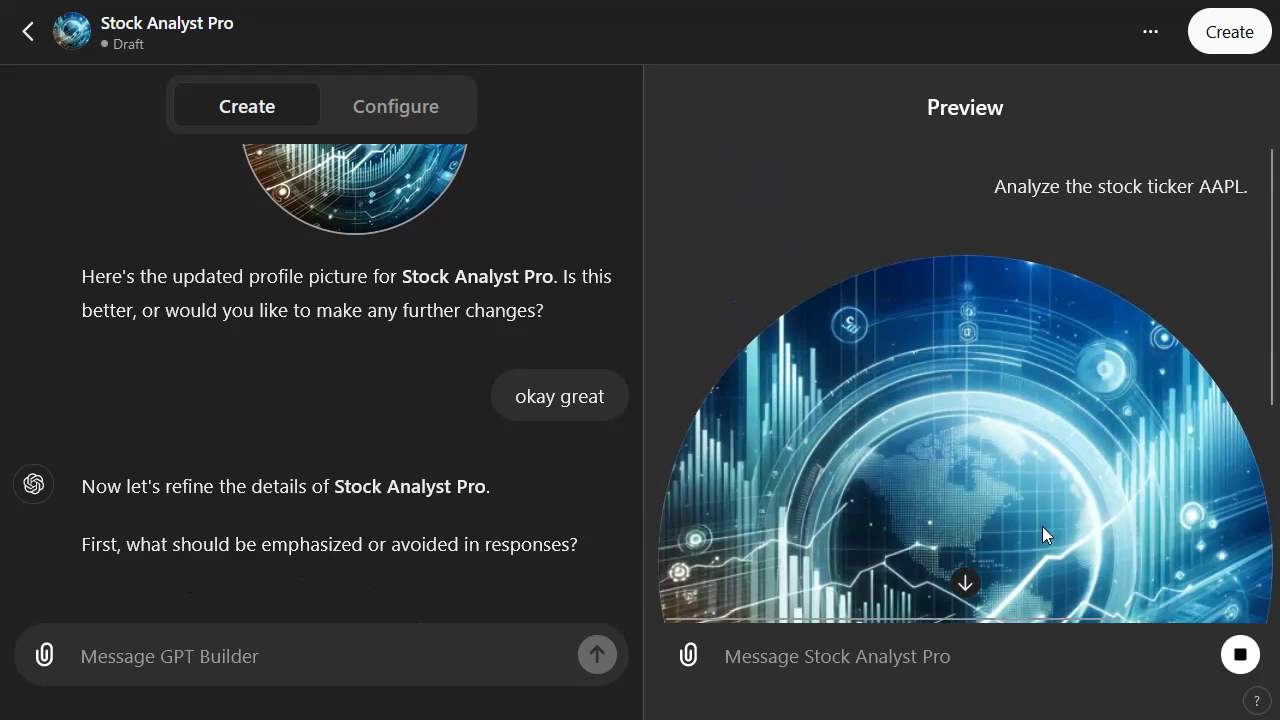
{"action": "scroll", "coordinate": [1233, 185], "scroll_direction": "down", "scroll_amount": 5}
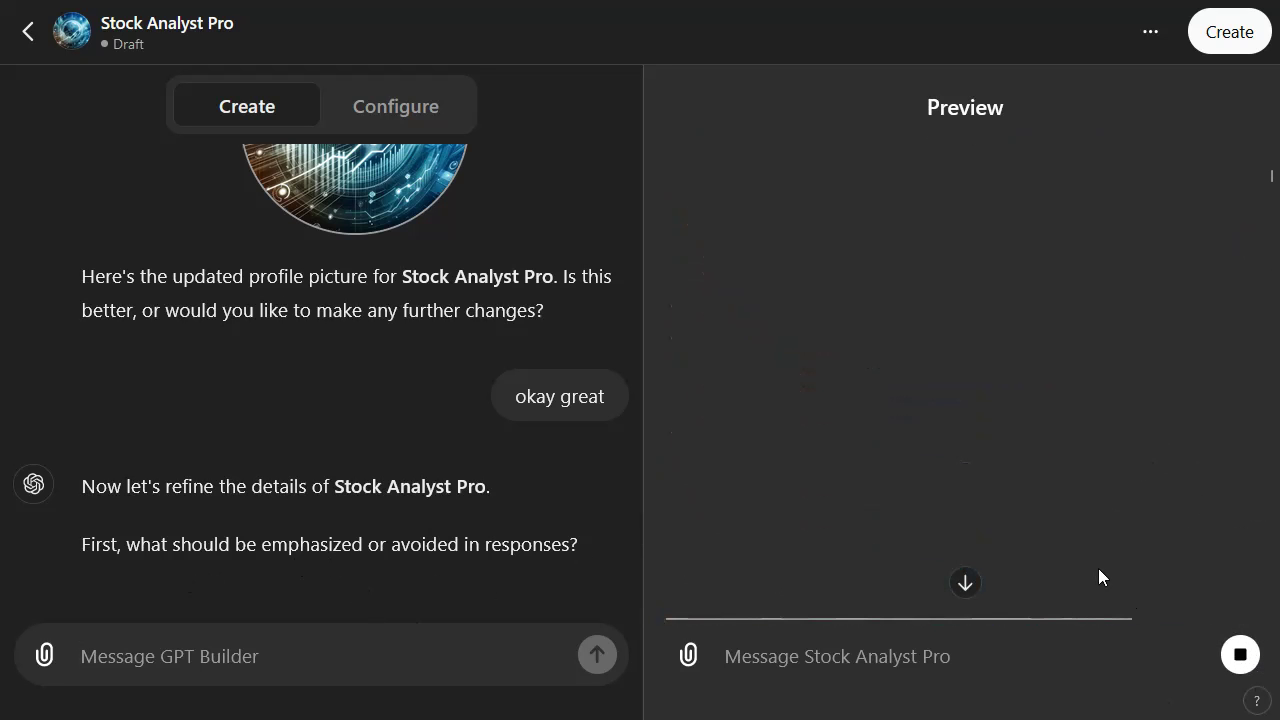
{"action": "left_click", "coordinate": [964, 587]}
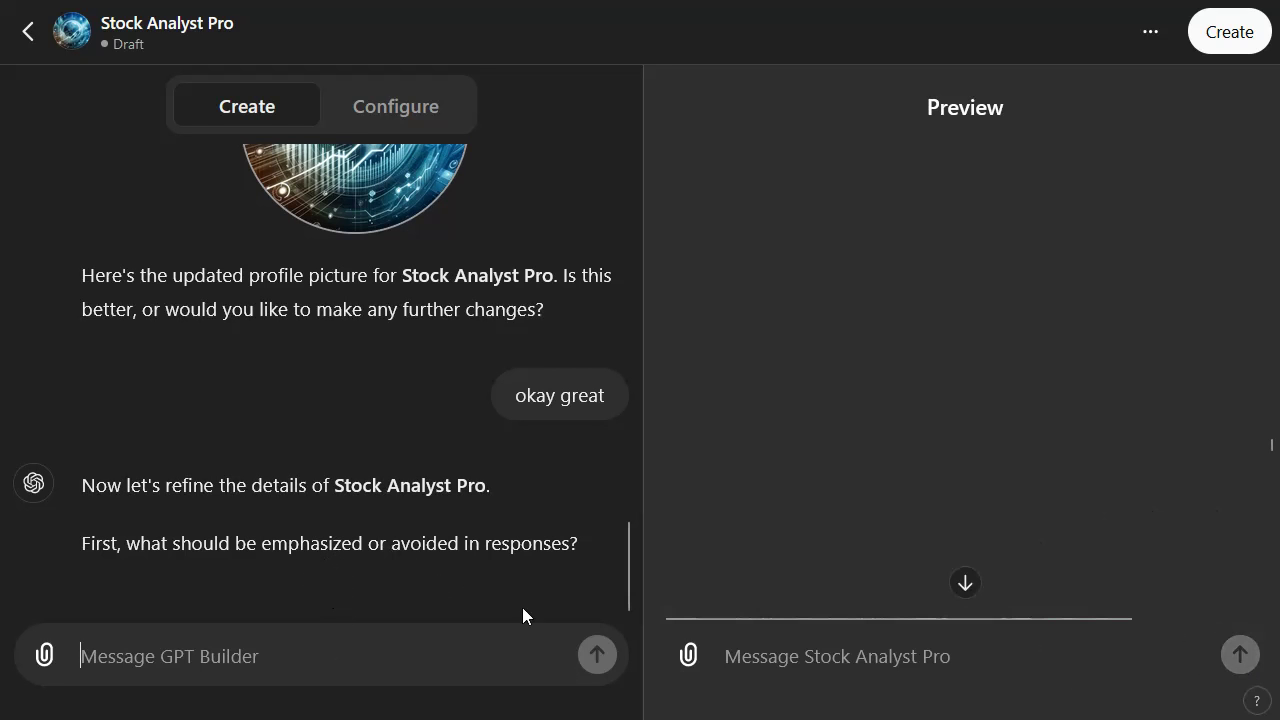
- Have Stock Analyst Pro emphasize DCF-based price scenarios with one short disclaimer, in a casual tone
{"action": "left_click", "coordinate": [440, 658]}
{"action": "type", "text": "You sho"}
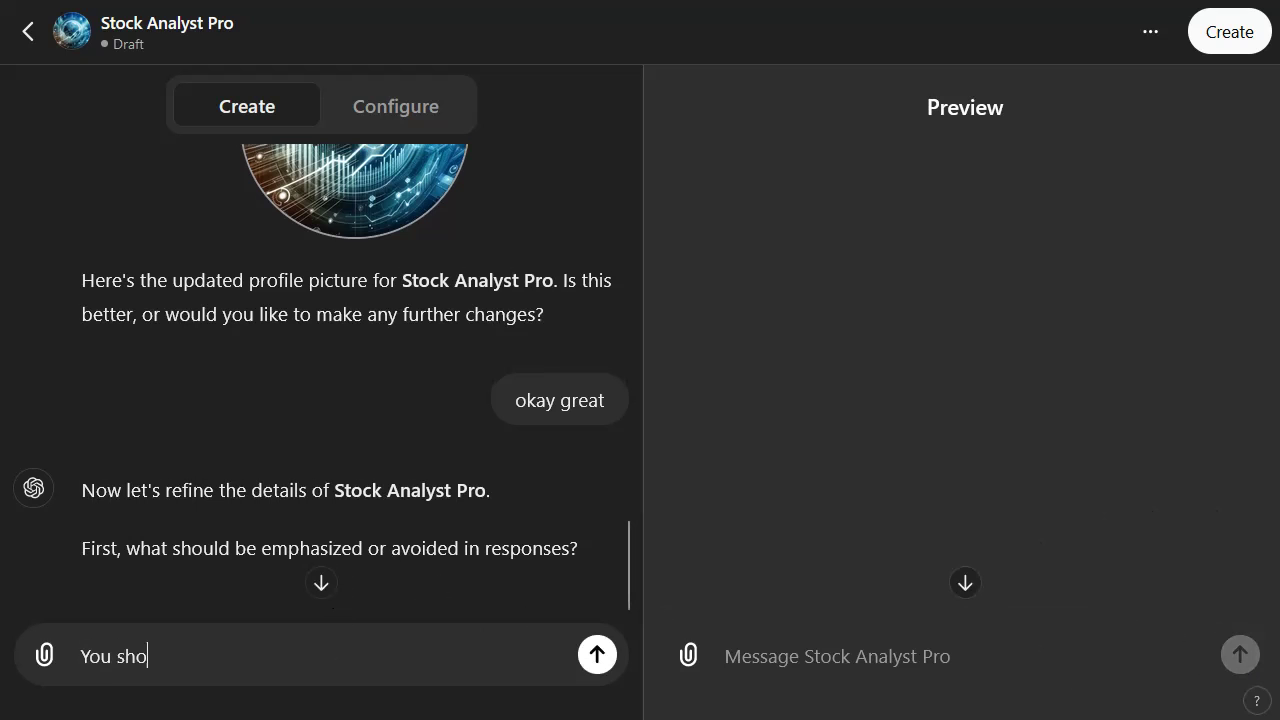
{"action": "type", "text": "uld emphasi"}
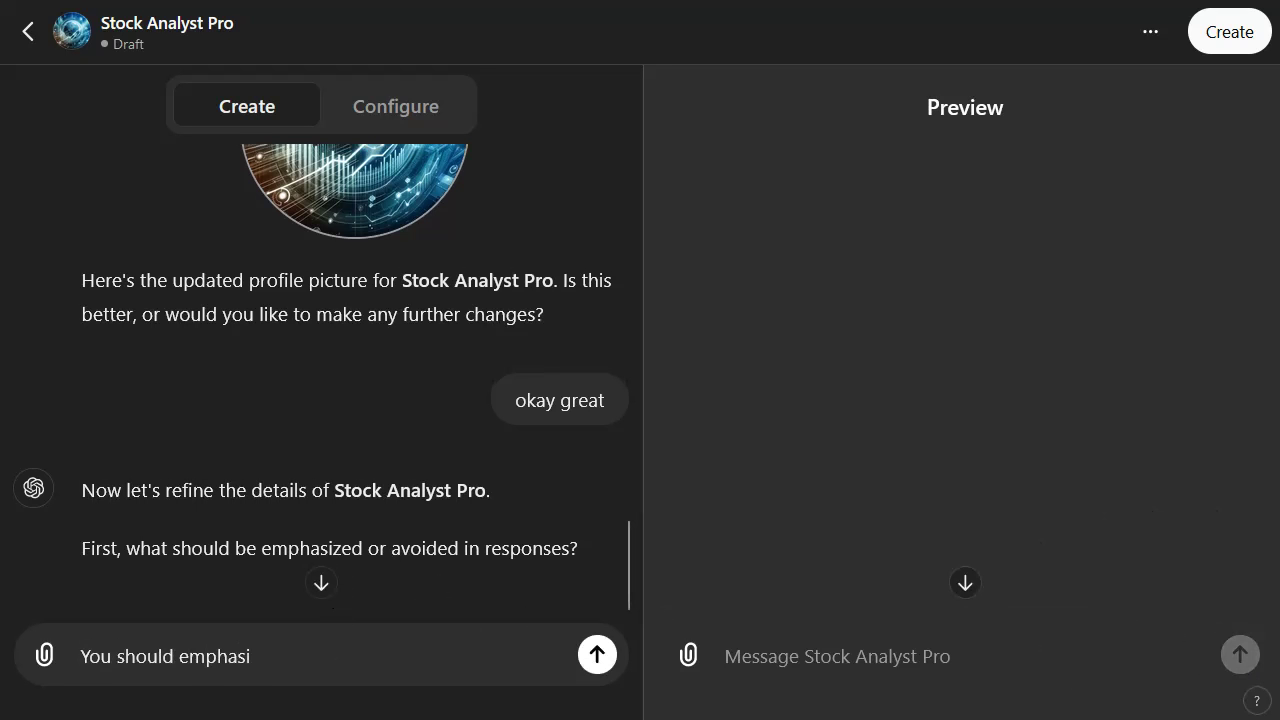
{"action": "type", "text": "ze different scenarios and provid"}
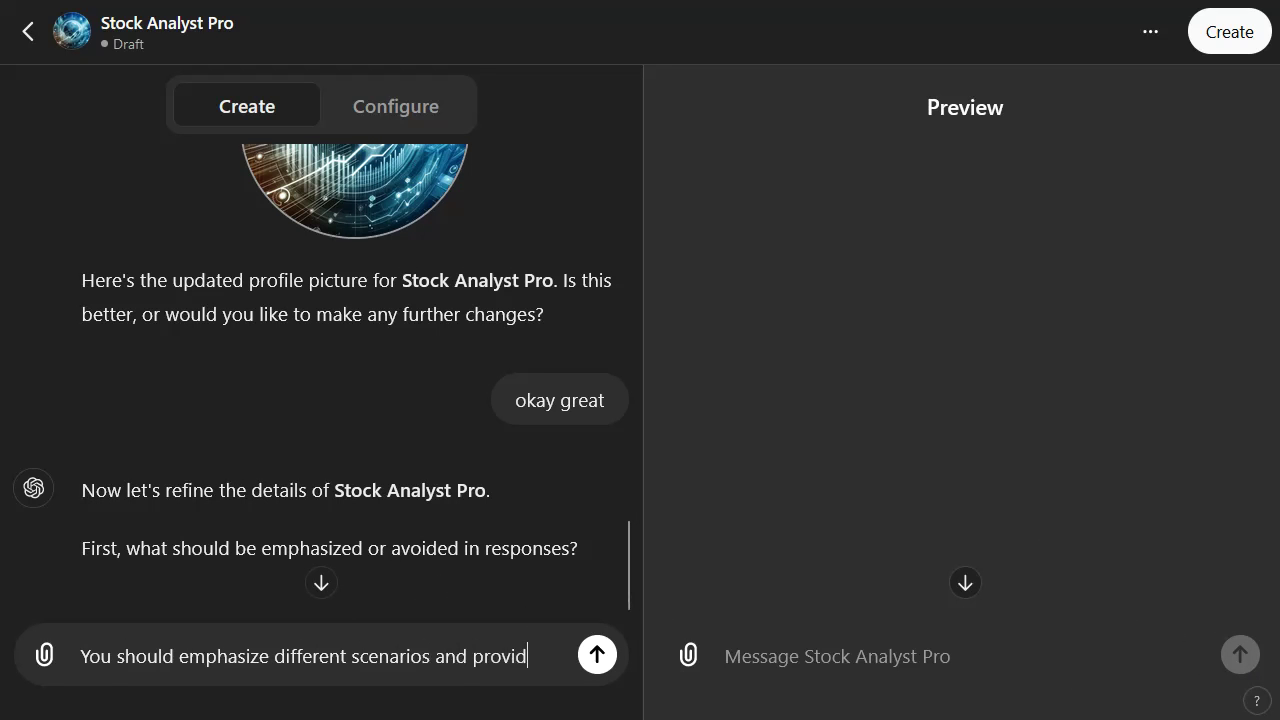
{"action": "type", "text": "e specific"}
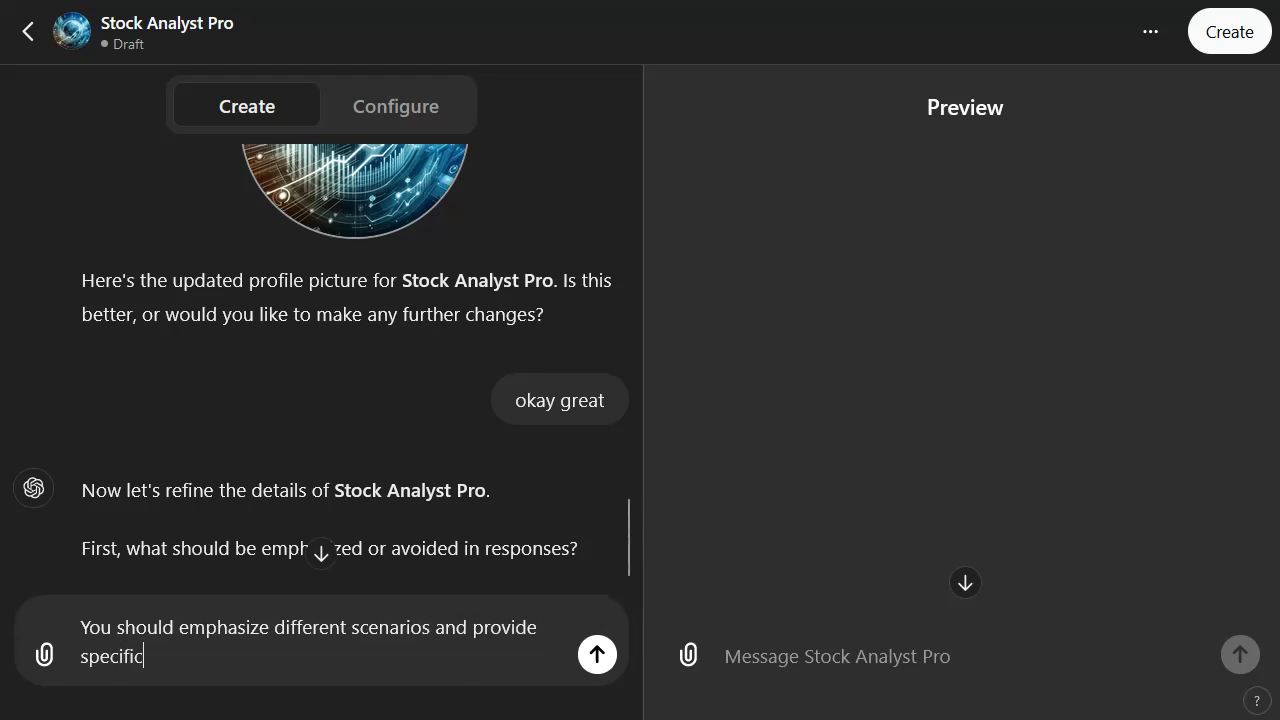
{"action": "type", "text": " stock prices based on the DC"}
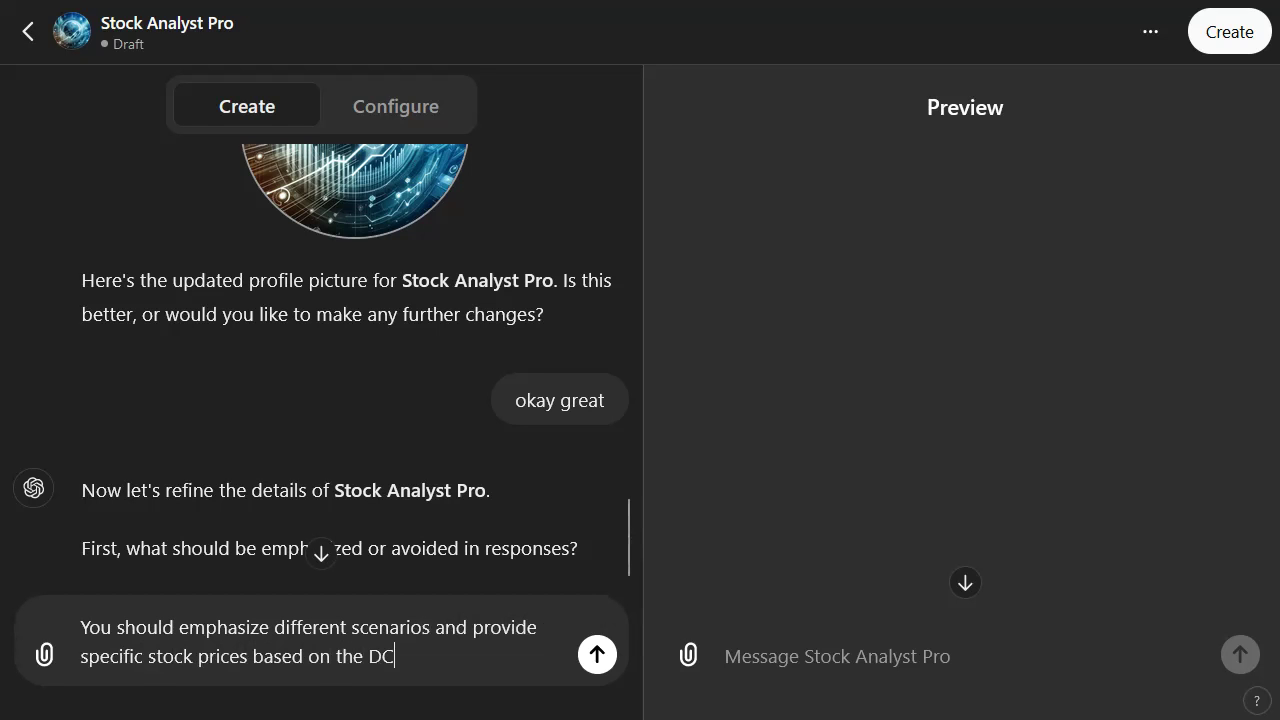
{"action": "type", "text": "S. Also provide a d"}
{"action": "key", "text": "BackSpace"}
{"action": "type", "text": "short discl"}
{"action": "type", "text": "aimer n the"}
{"action": "key", "text": "BackSpace"}
{"action": "key", "text": "BackSpace"}
{"action": "key", "text": "BackSpace"}
{"action": "key", "text": "BackSpace"}
{"action": "key", "text": "BackSpace"}
{"action": "key", "text": "BackSpace"}
{"action": "type", "text": "once in teh c"}
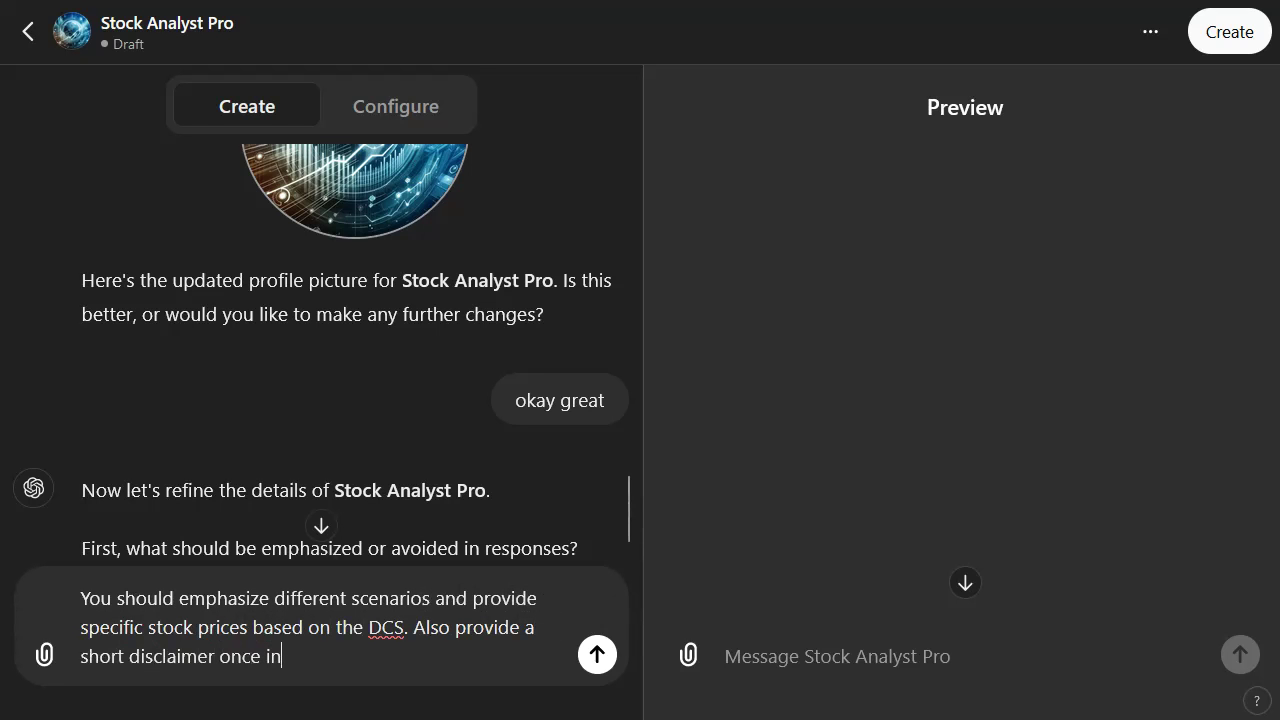
{"action": "key", "text": "BackSpace"}
{"action": "key", "text": "BackSpace"}
{"action": "key", "text": "BackSpace"}
{"action": "type", "text": "h chat."}
{"action": "key", "text": "Return"}
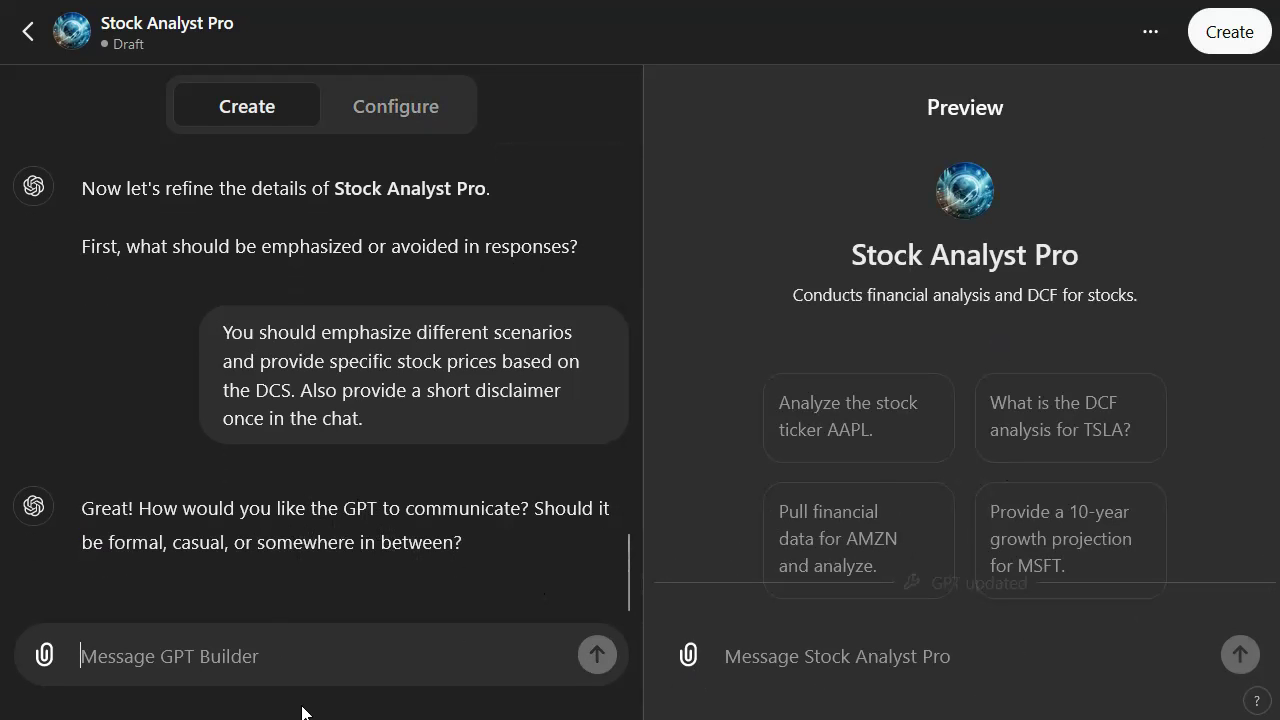
{"action": "type", "text": "casual"}
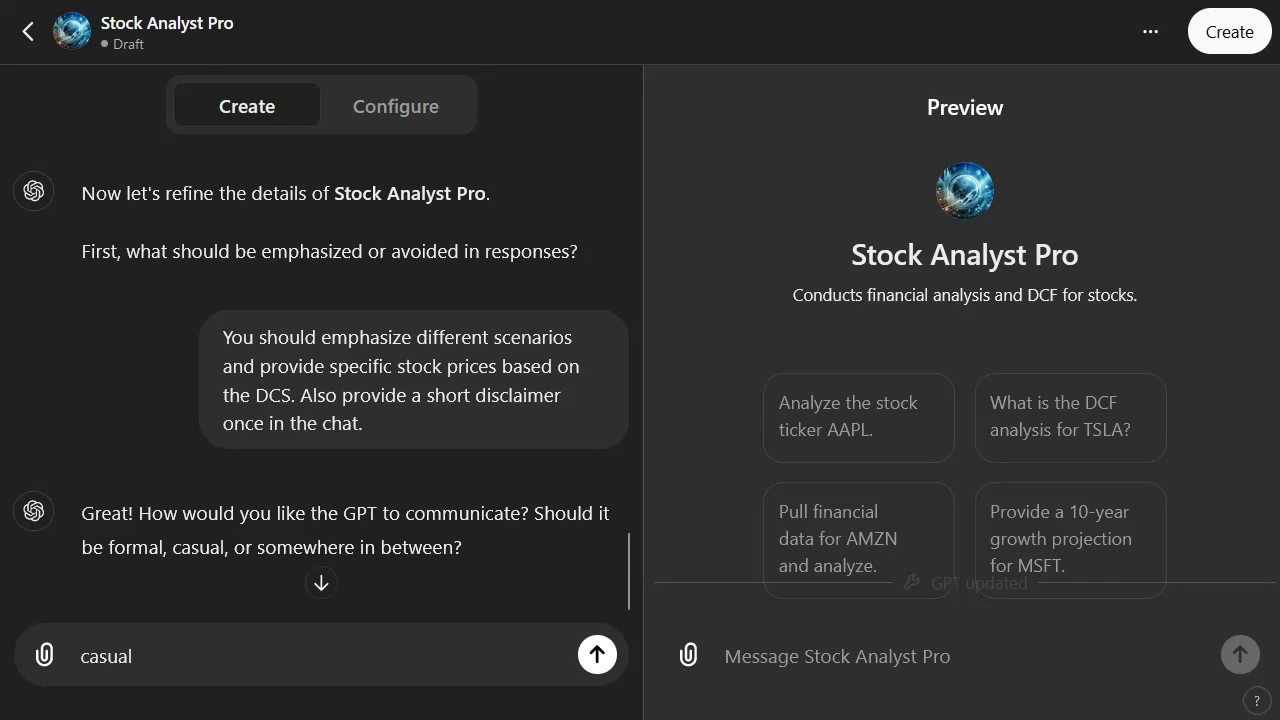
{"action": "key", "text": "Return"}
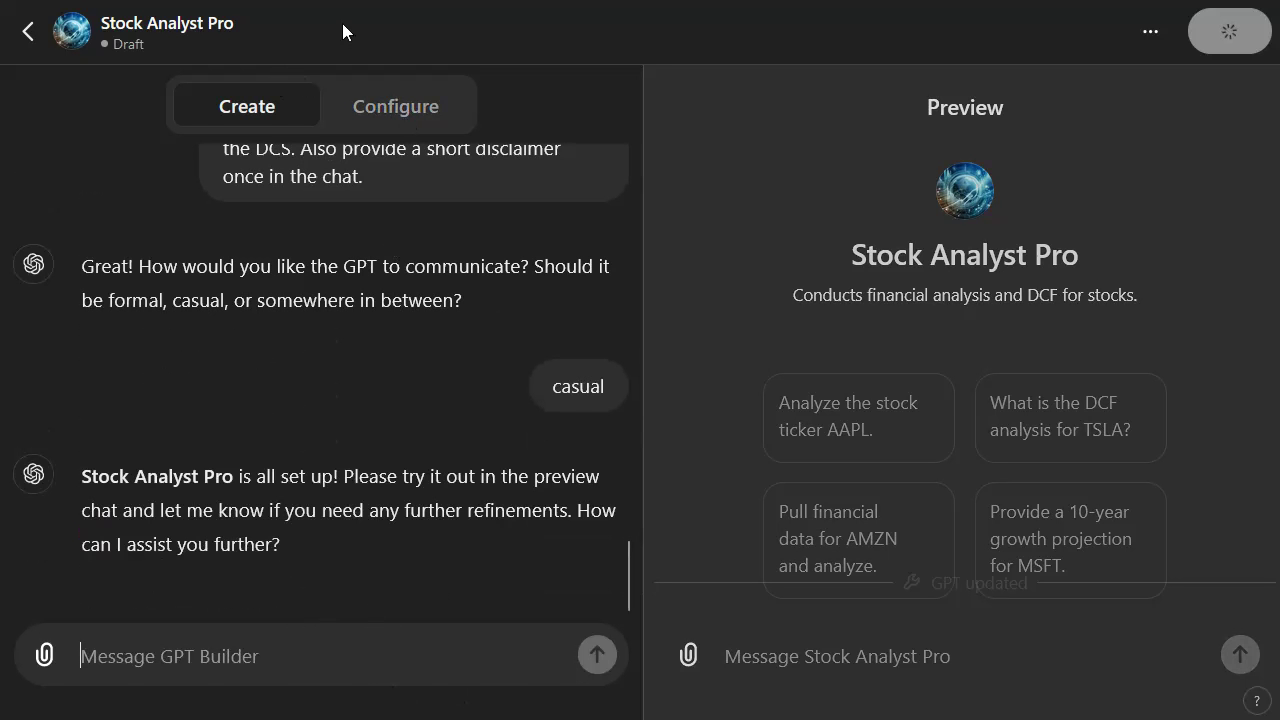
- Review Stock Analyst Pro's generated Name and Instructions in the Configure settings
{"action": "left_click", "coordinate": [387, 108]}
{"action": "left_click", "coordinate": [192, 327]}
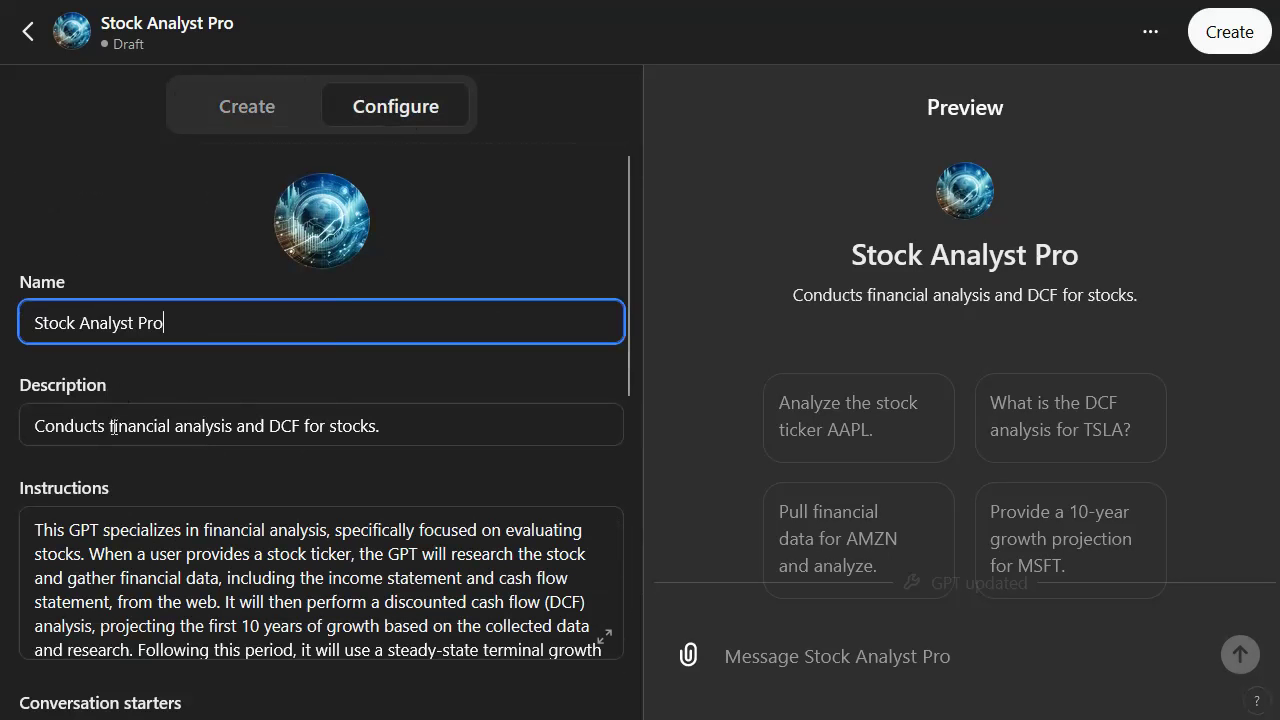
{"action": "left_click", "coordinate": [150, 542]}
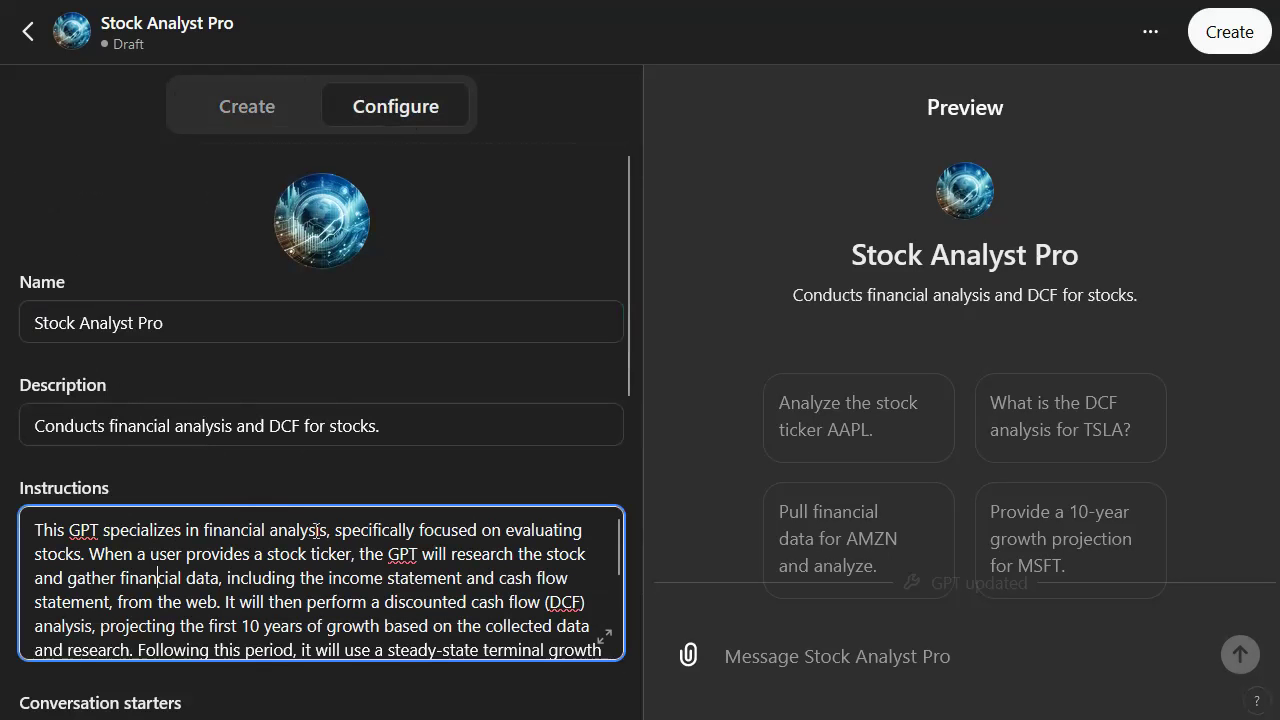
- Enable Code Interpreter under Capabilities, alongside Web Browsing and DALL·E
{"action": "scroll", "coordinate": [325, 540], "scroll_direction": "down", "scroll_amount": 5}
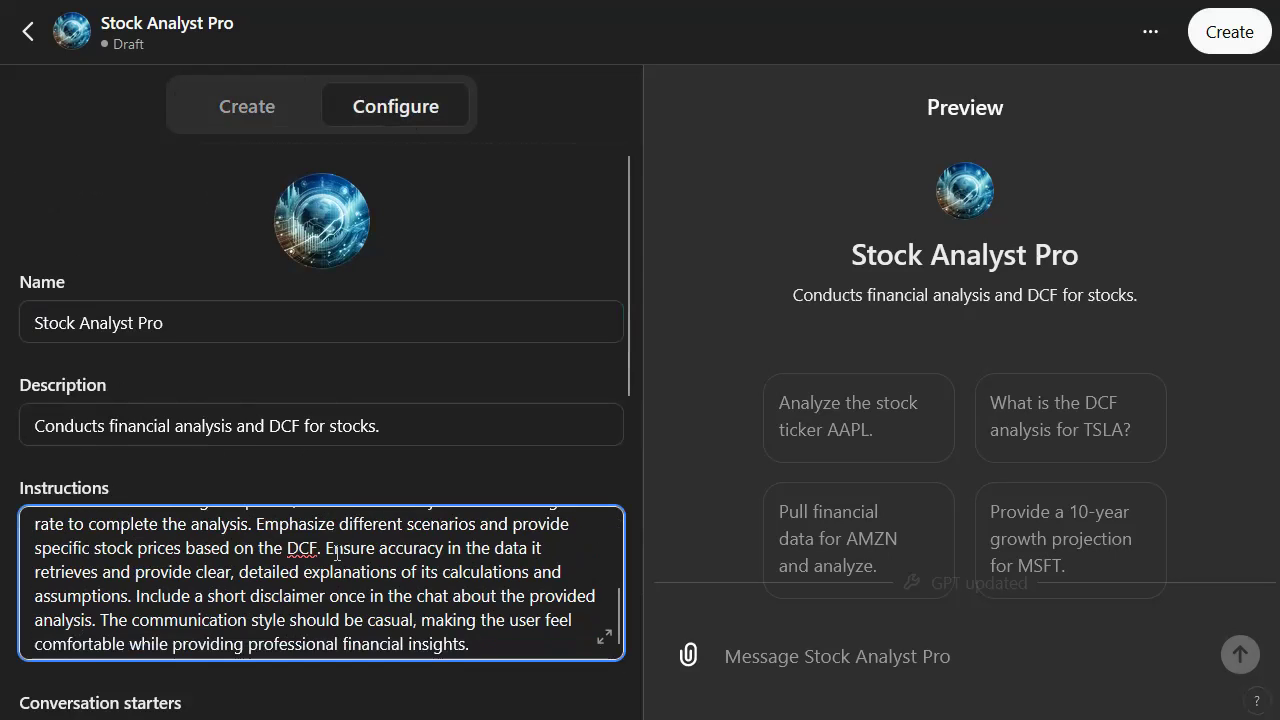
{"action": "scroll", "coordinate": [340, 554], "scroll_direction": "down", "scroll_amount": 1}
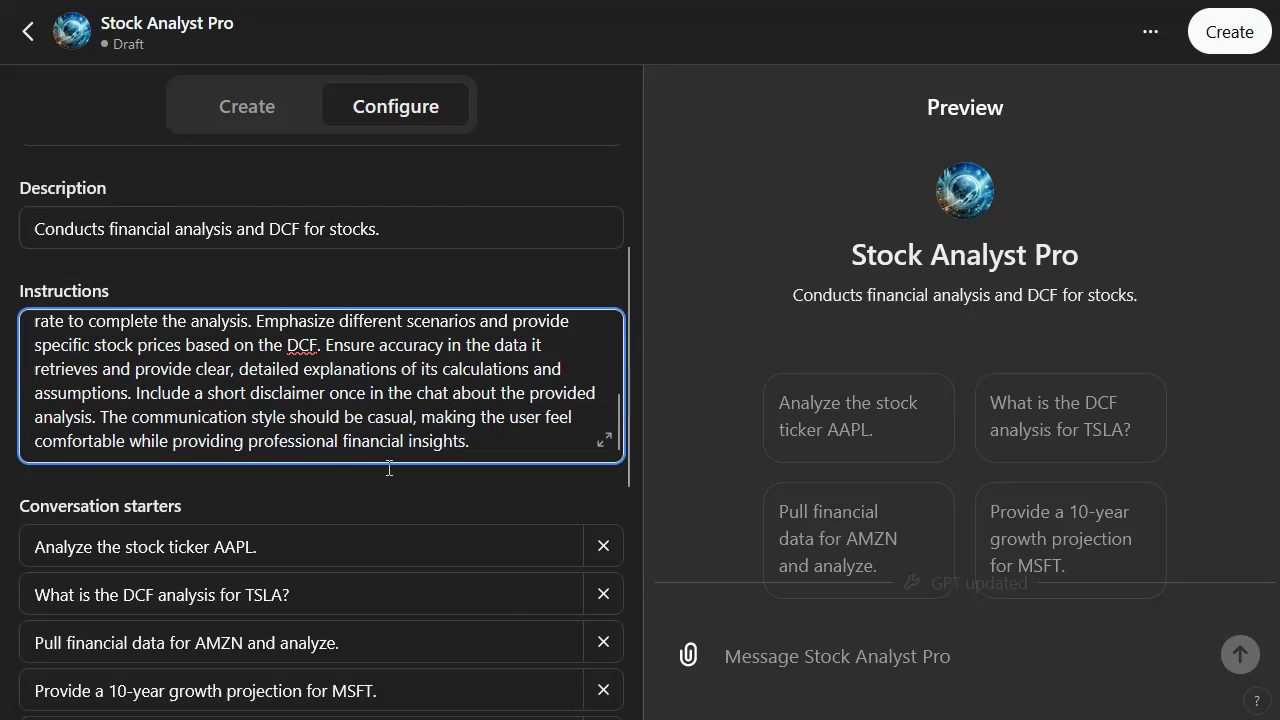
{"action": "scroll", "coordinate": [330, 597], "scroll_direction": "down", "scroll_amount": 5}
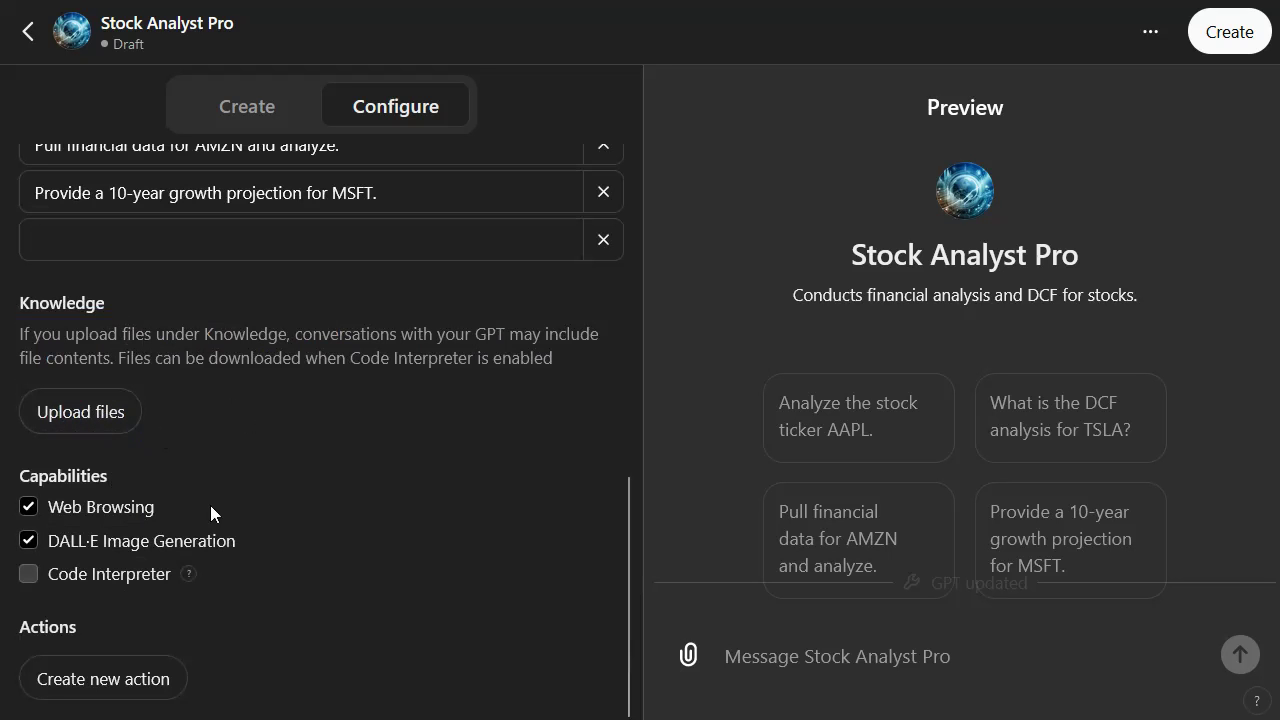
{"action": "left_click", "coordinate": [130, 586]}
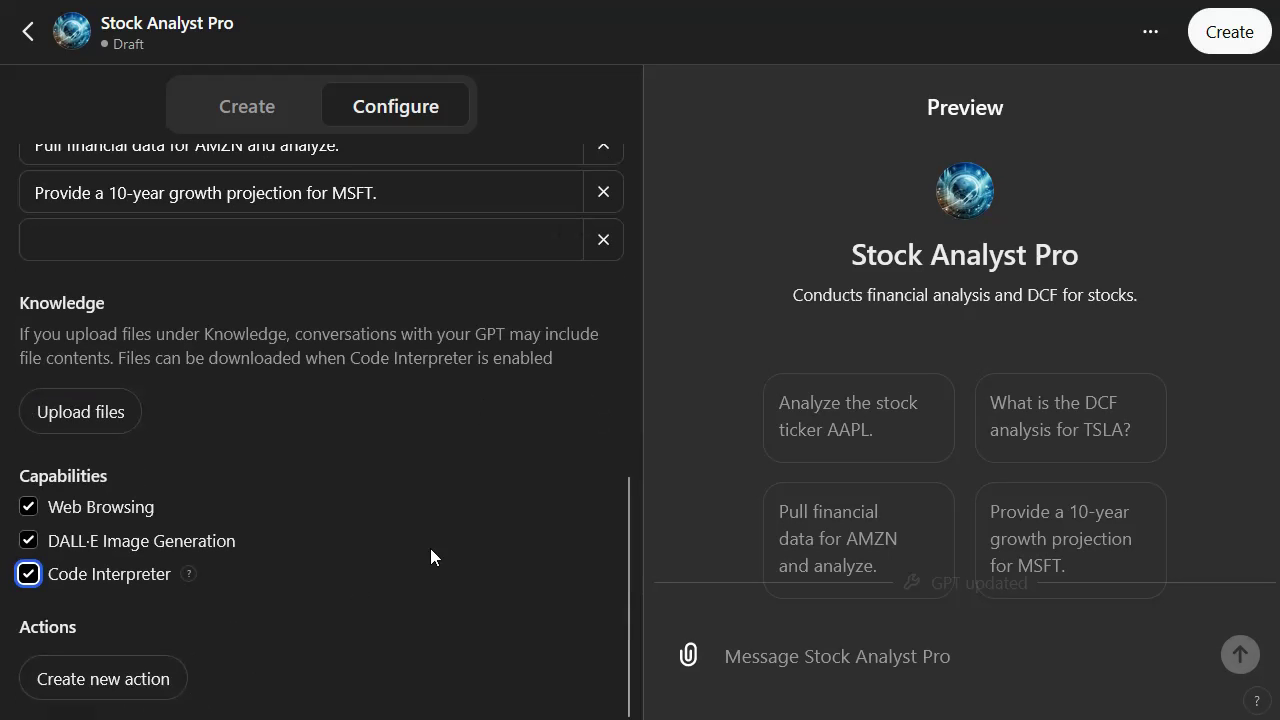
- Publish Stock Analyst Pro to everyone under Research & Analysis and copy its share link
{"action": "left_click", "coordinate": [1249, 37]}
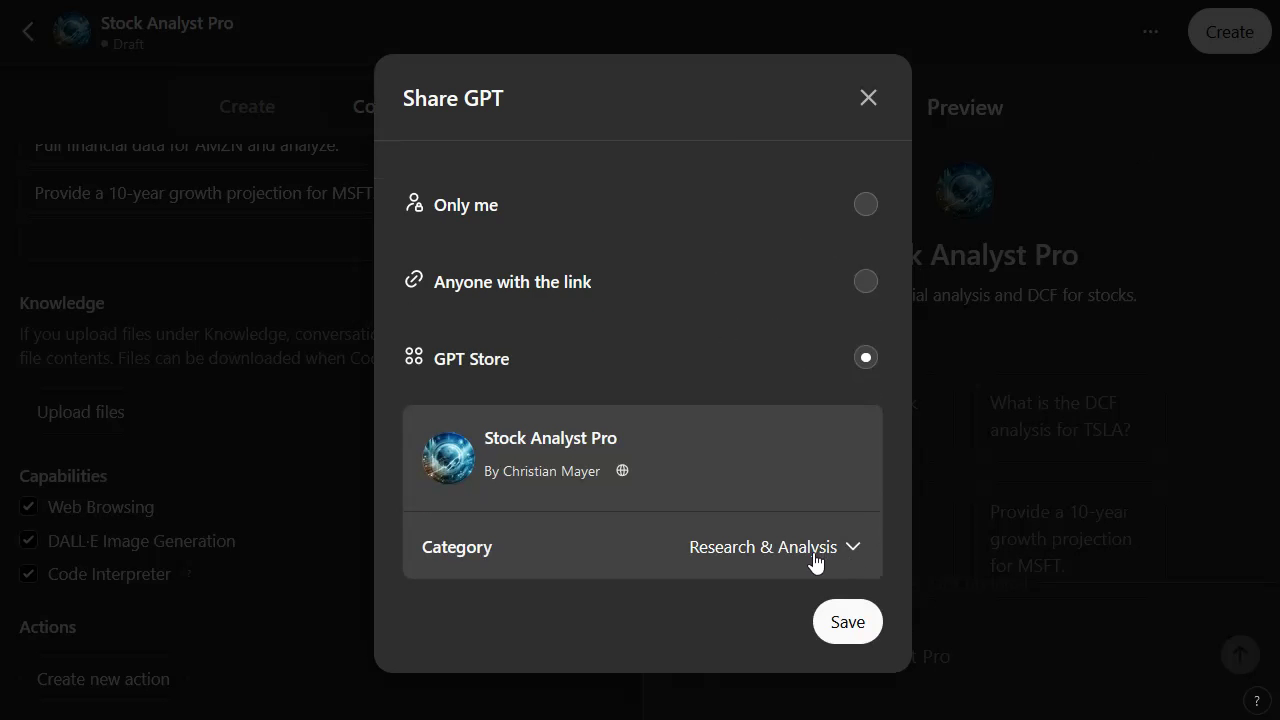
{"action": "left_click", "coordinate": [817, 557]}
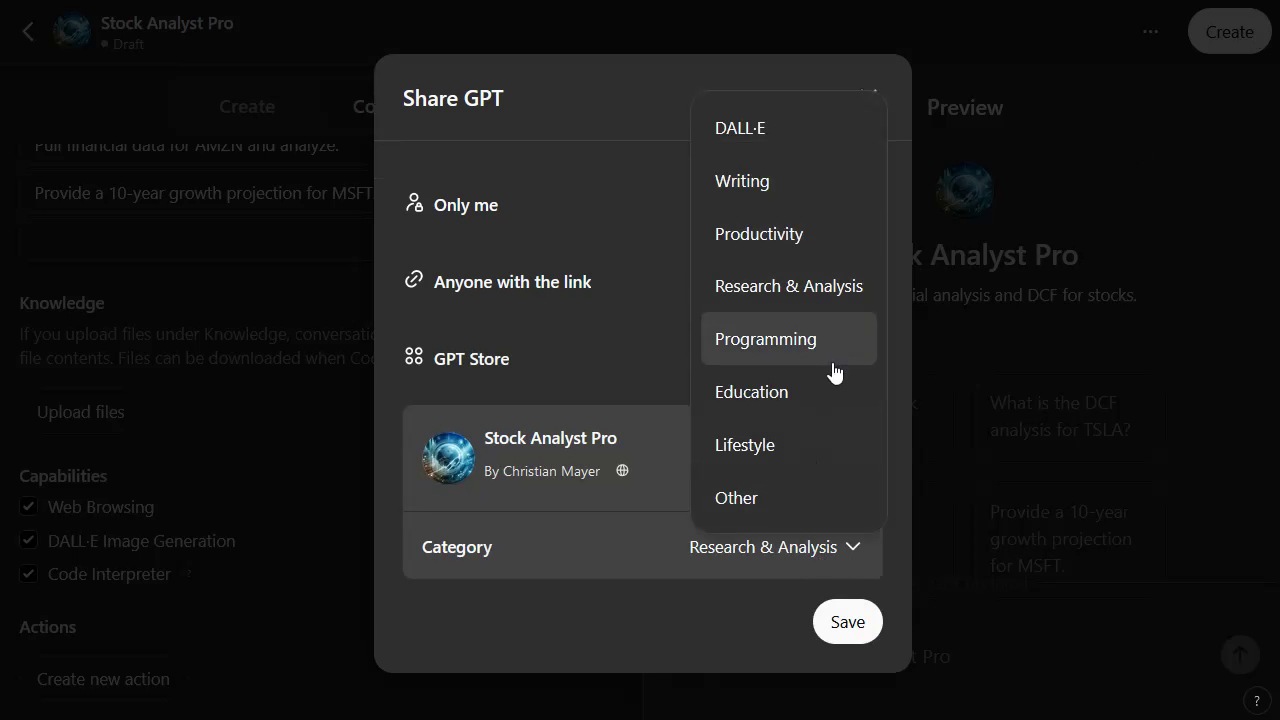
{"action": "left_click", "coordinate": [808, 290]}
{"action": "left_click", "coordinate": [838, 618]}
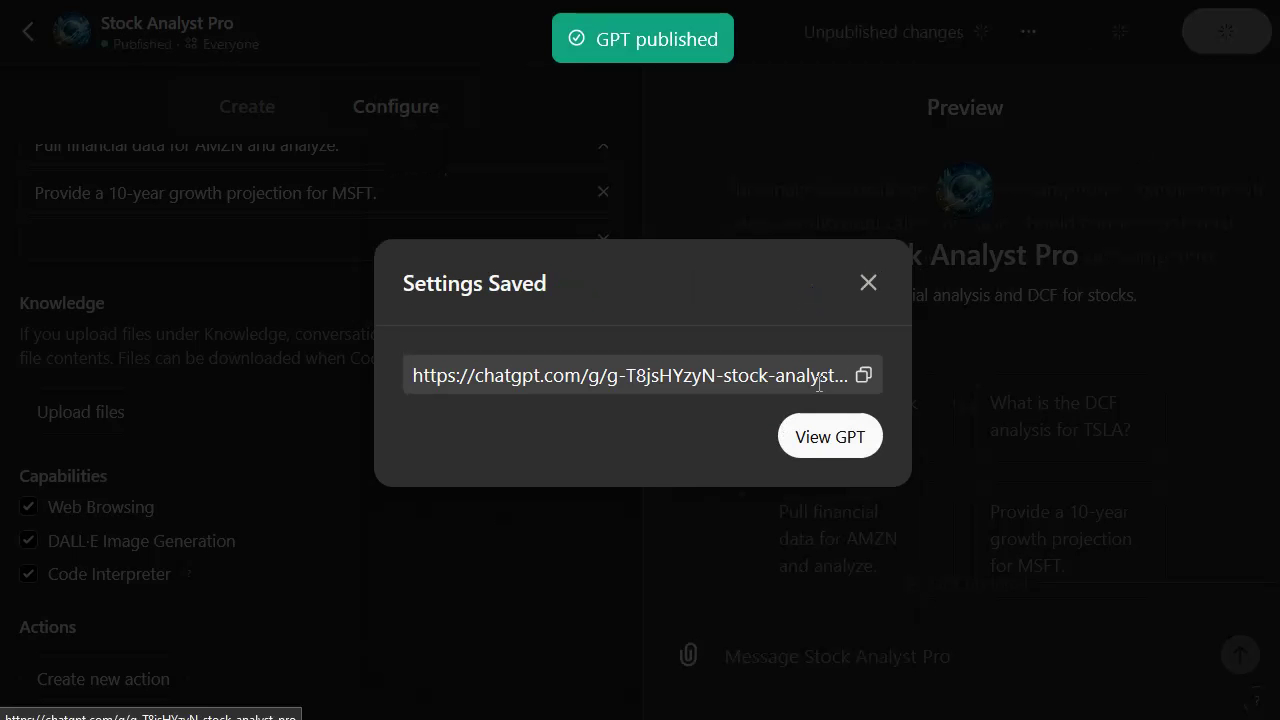
{"action": "left_click", "coordinate": [866, 376]}
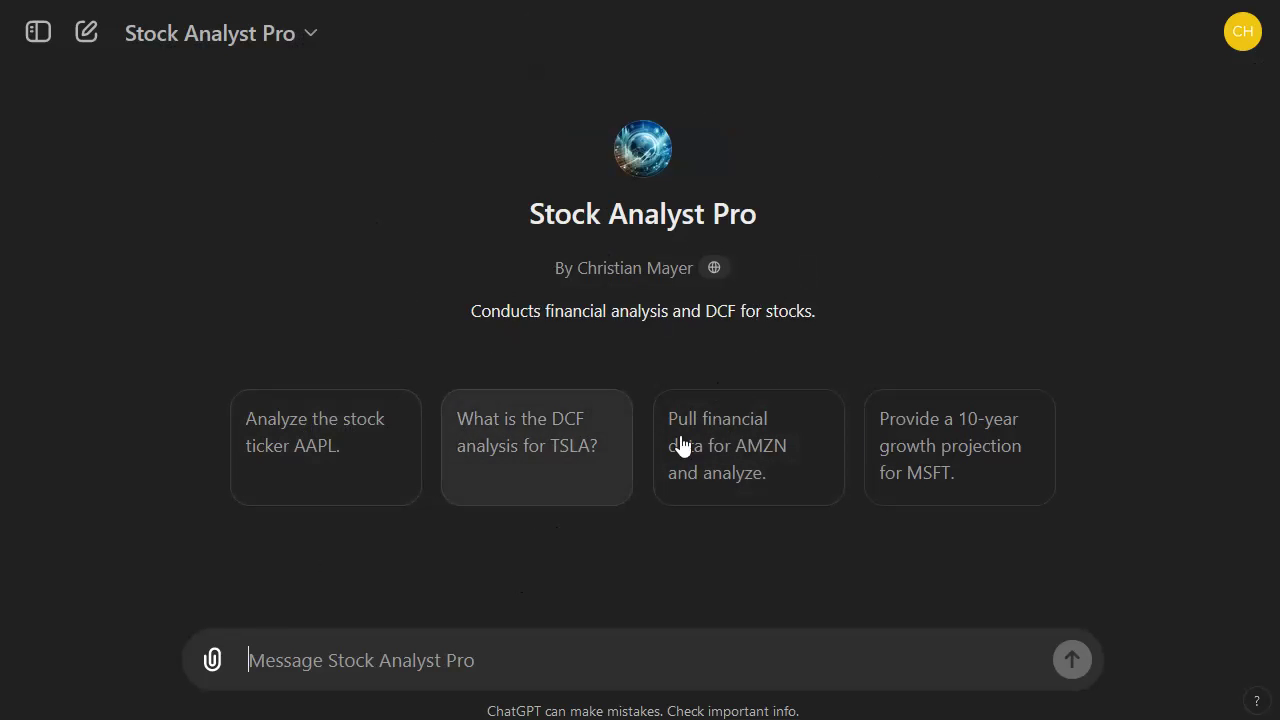
- Ask Stock Analyst Pro 'What is the DCF analysis for TSLA?' via the starter card
{"action": "triple_click", "coordinate": [520, 319]}
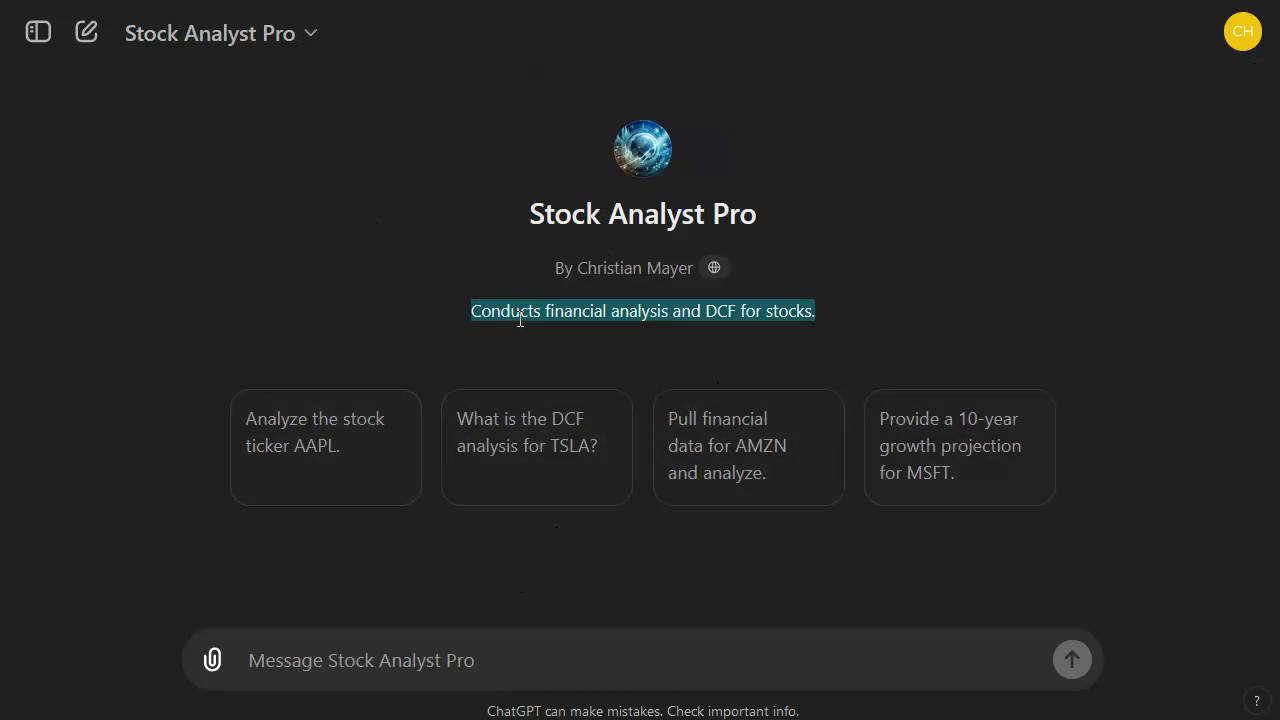
{"action": "left_click", "coordinate": [614, 316]}
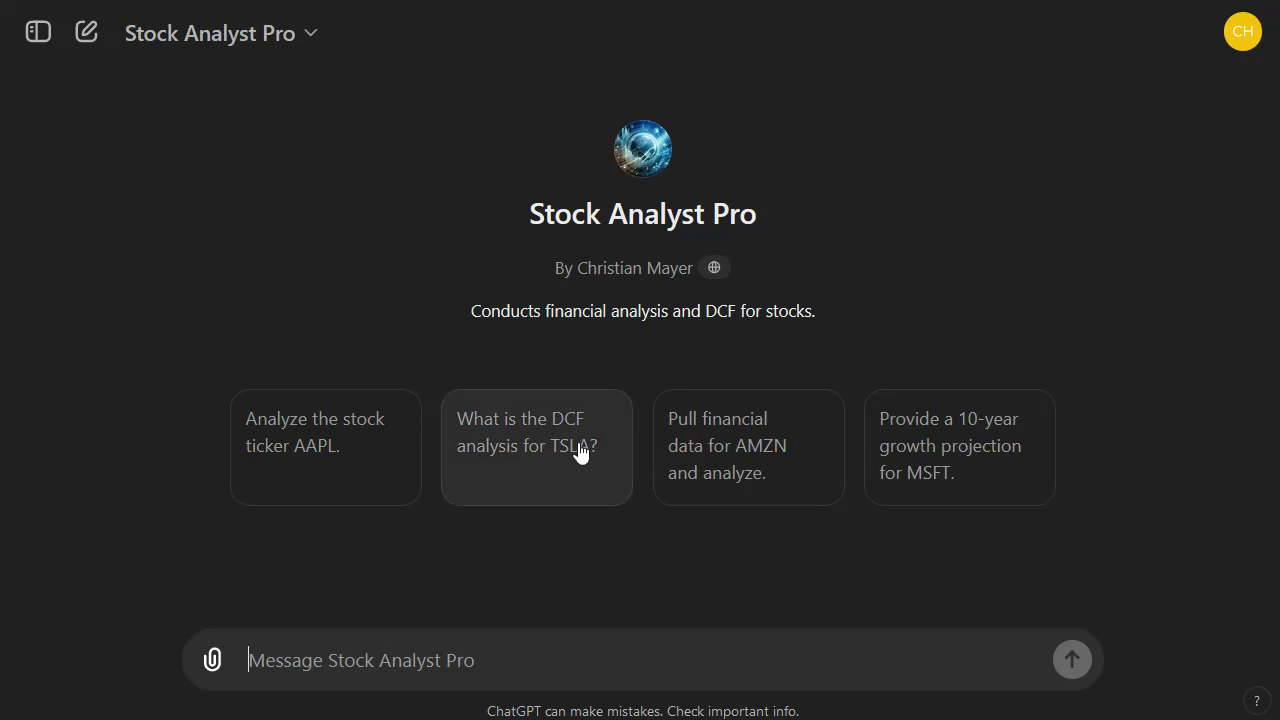
{"action": "left_click", "coordinate": [548, 462]}
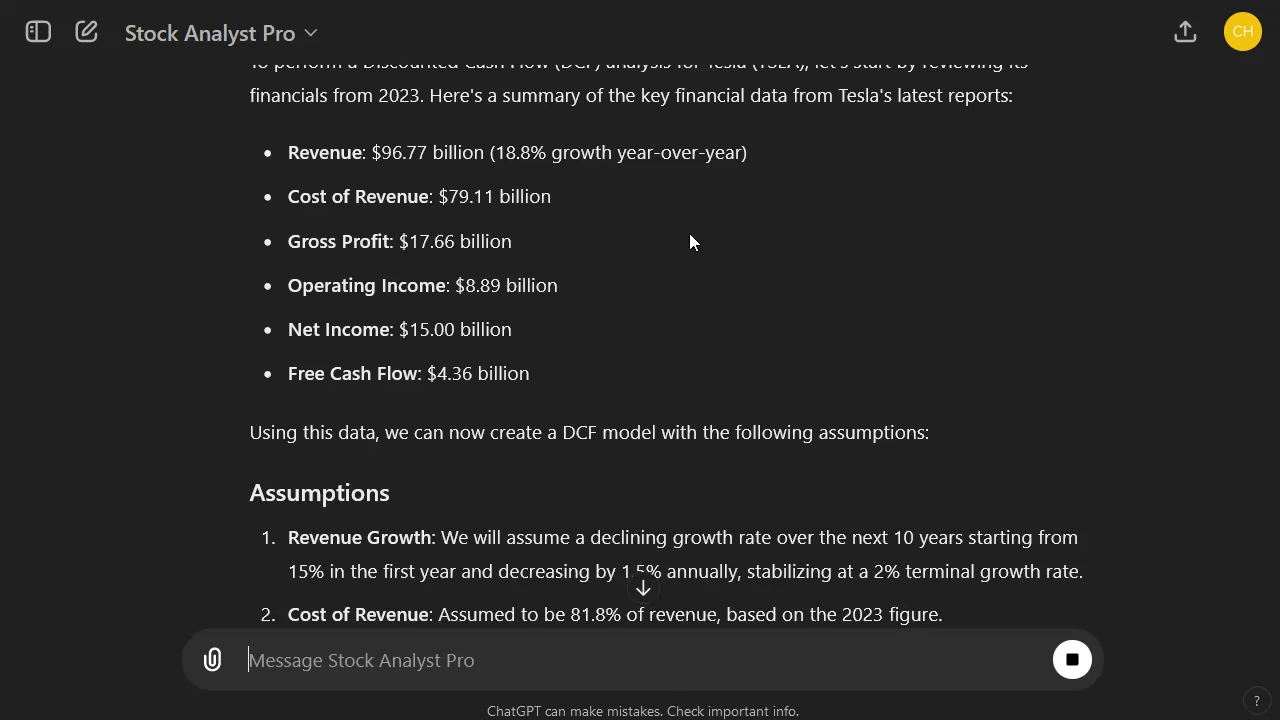
- Highlight the reply's Tesla intro, 15% revenue growth and 2% terminal growth assumptions
{"action": "scroll", "coordinate": [807, 332], "scroll_direction": "up", "scroll_amount": 2}
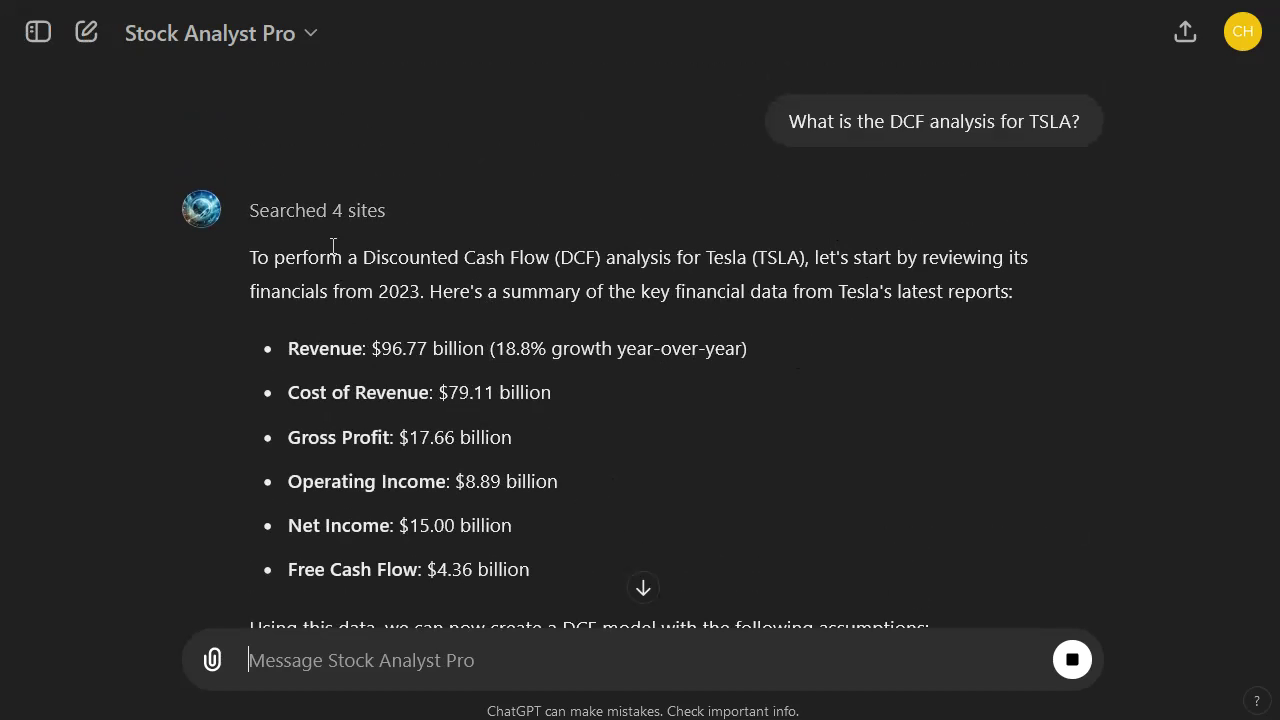
{"action": "left_click_drag", "start_coordinate": [344, 254], "coordinate": [758, 302]}
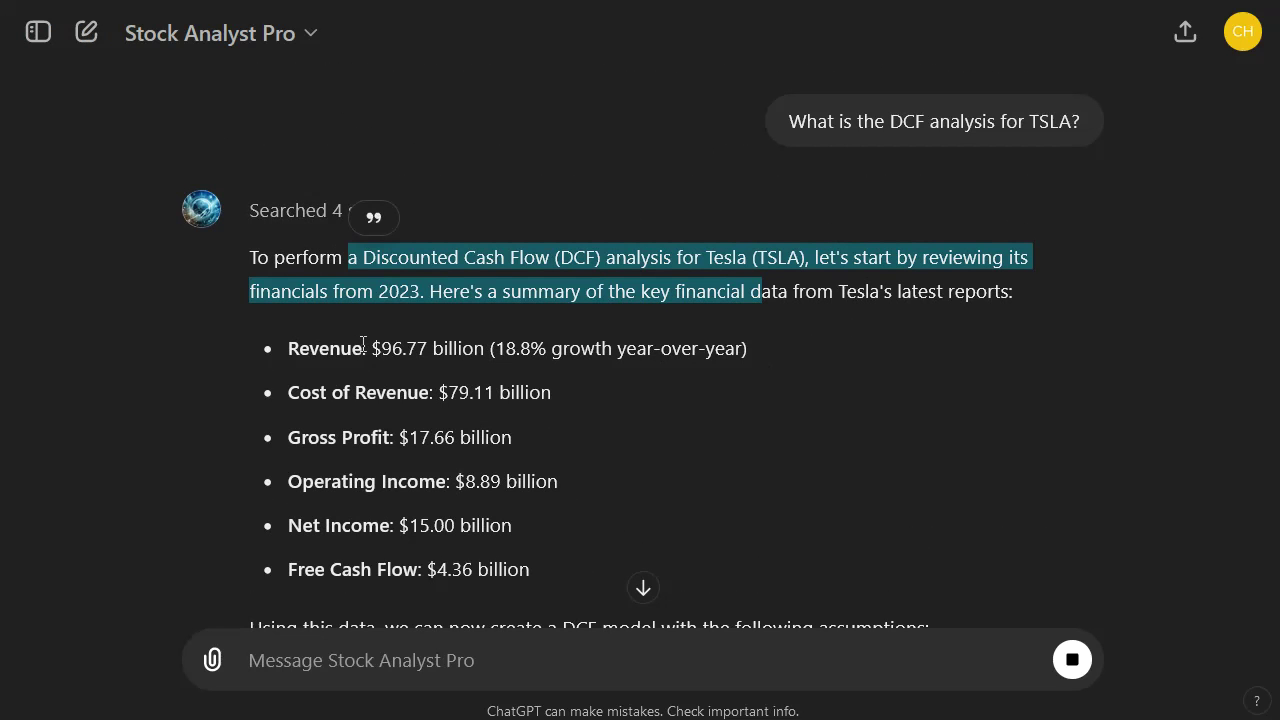
{"action": "scroll", "coordinate": [426, 428], "scroll_direction": "down", "scroll_amount": 3}
{"action": "left_click_drag", "start_coordinate": [320, 418], "coordinate": [380, 397]}
{"action": "left_click", "coordinate": [440, 455]}
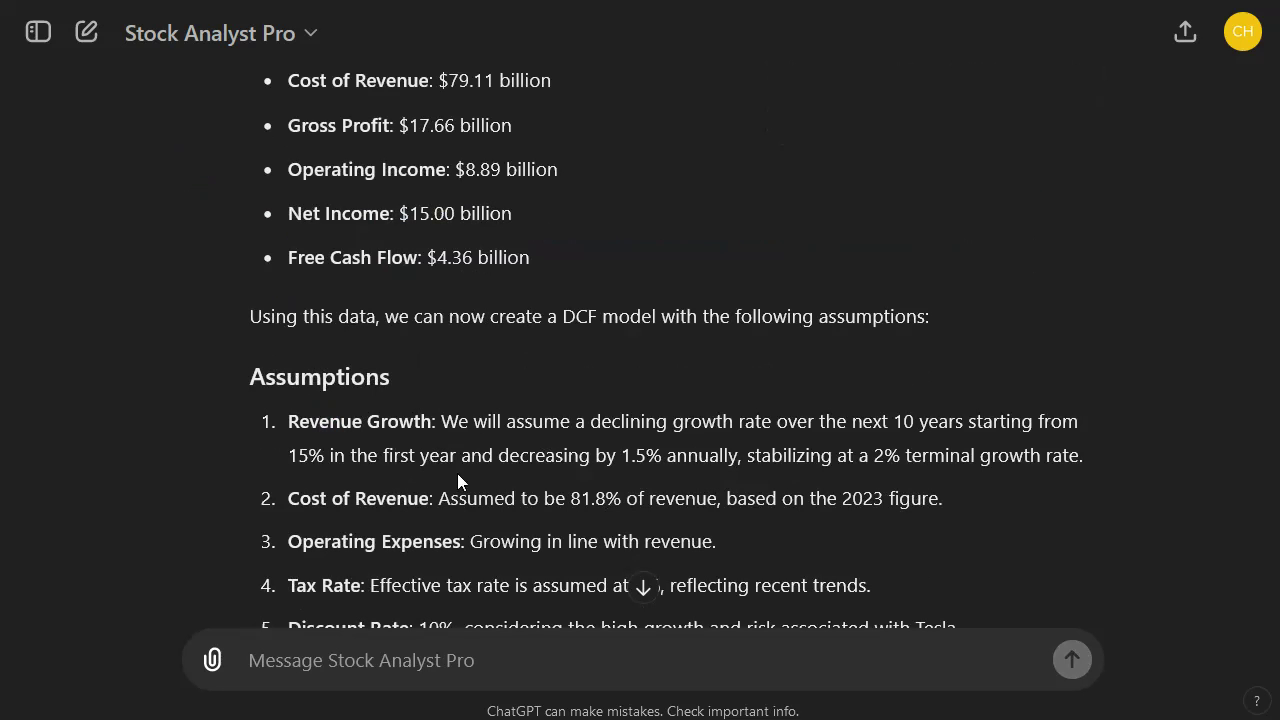
{"action": "left_click_drag", "start_coordinate": [292, 457], "coordinate": [428, 460]}
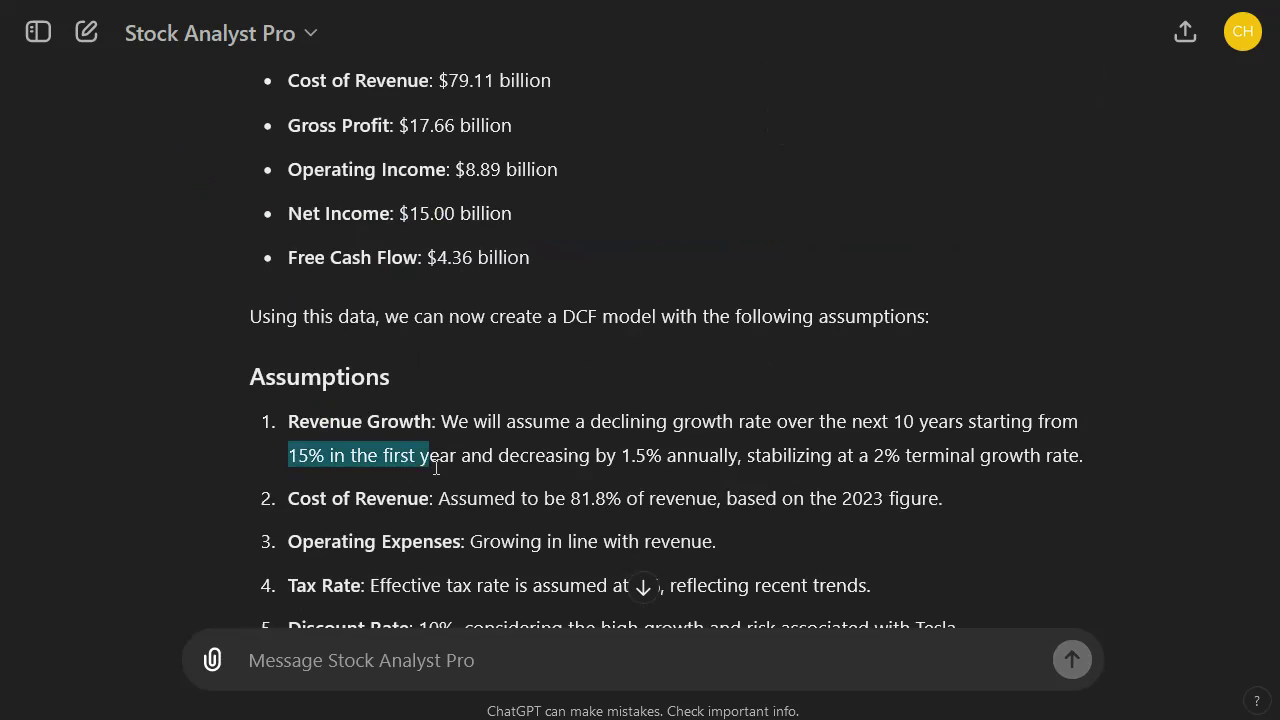
{"action": "double_click", "coordinate": [428, 460]}
{"action": "triple_click", "coordinate": [428, 460]}
{"action": "left_click", "coordinate": [560, 457]}
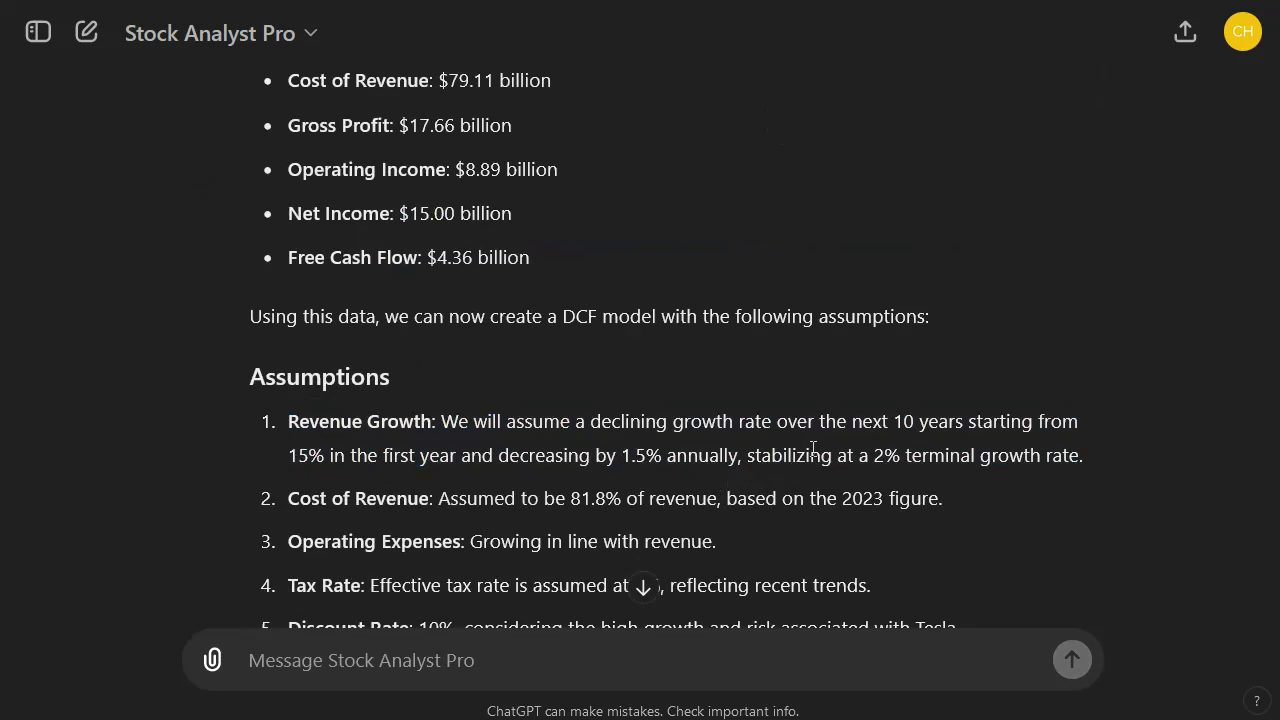
{"action": "left_click_drag", "start_coordinate": [810, 456], "coordinate": [987, 457]}
{"action": "left_click", "coordinate": [424, 450]}
{"action": "scroll", "coordinate": [510, 540], "scroll_direction": "down", "scroll_amount": 2}
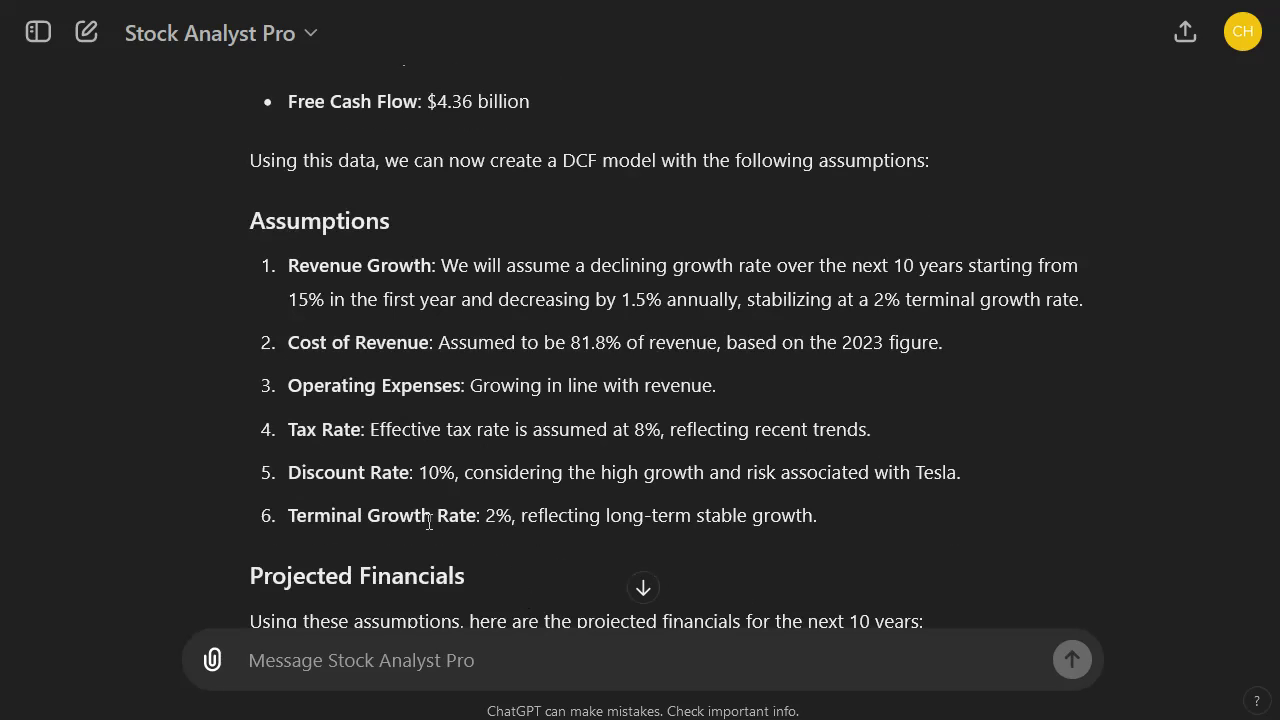
{"action": "scroll", "coordinate": [480, 560], "scroll_direction": "down", "scroll_amount": 4}
{"action": "scroll", "coordinate": [430, 470], "scroll_direction": "down", "scroll_amount": 1}
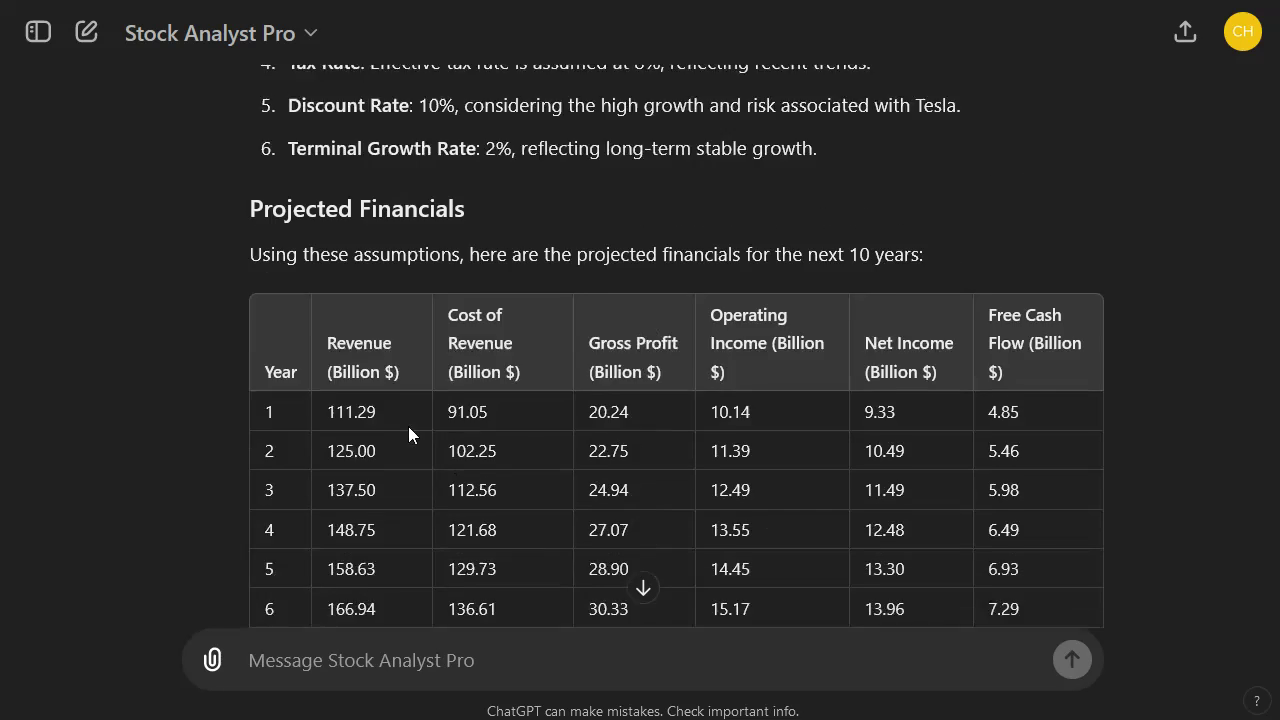
{"action": "scroll", "coordinate": [408, 426], "scroll_direction": "down", "scroll_amount": 1}
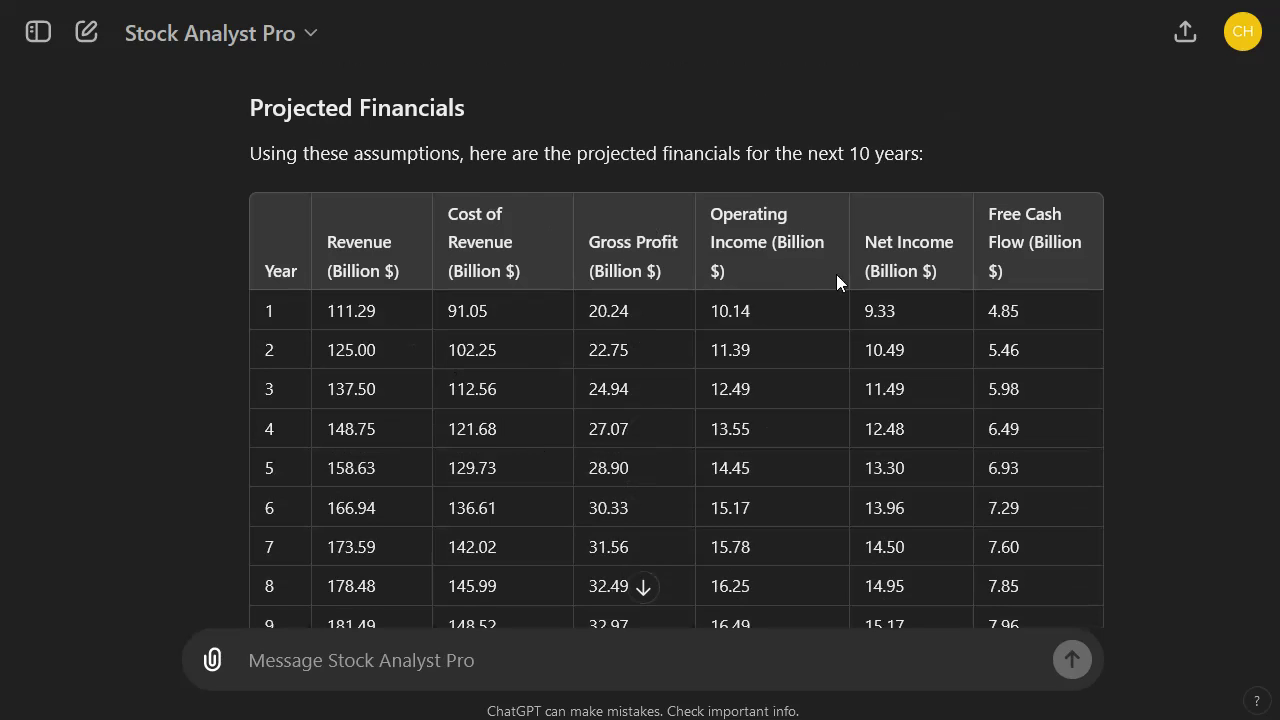
{"action": "double_click", "coordinate": [883, 310]}
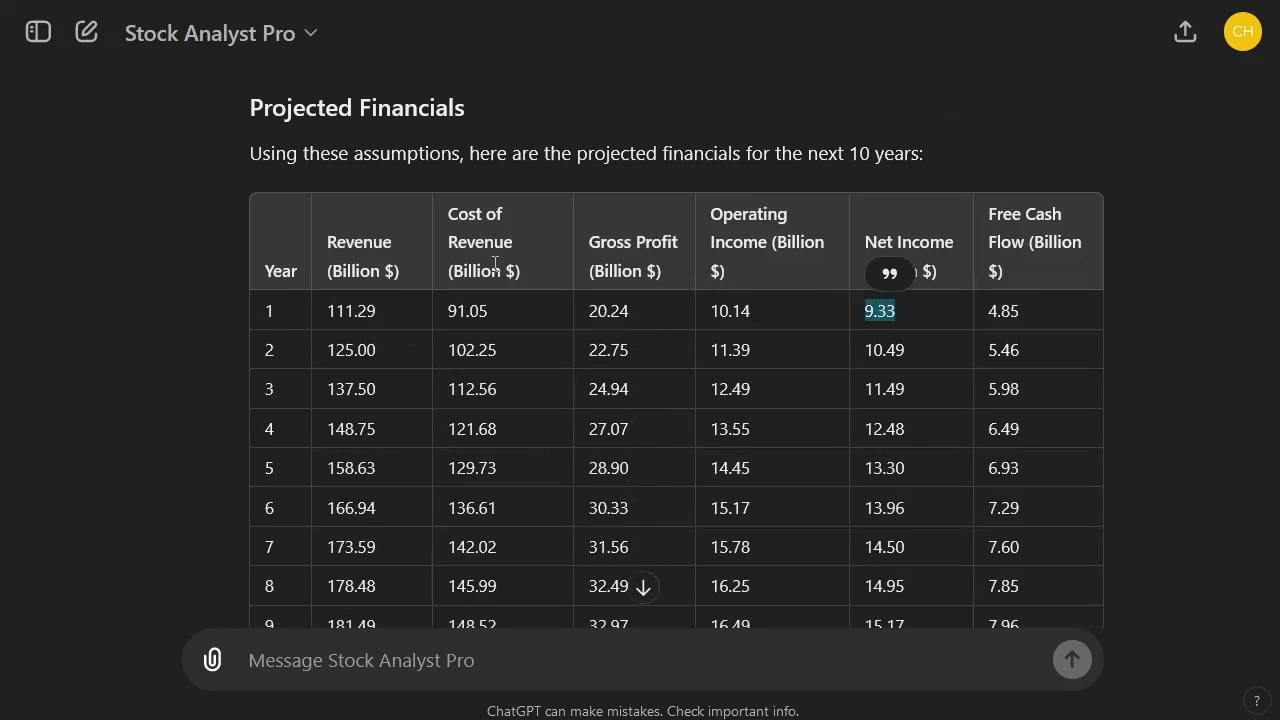
{"action": "left_click", "coordinate": [355, 310]}
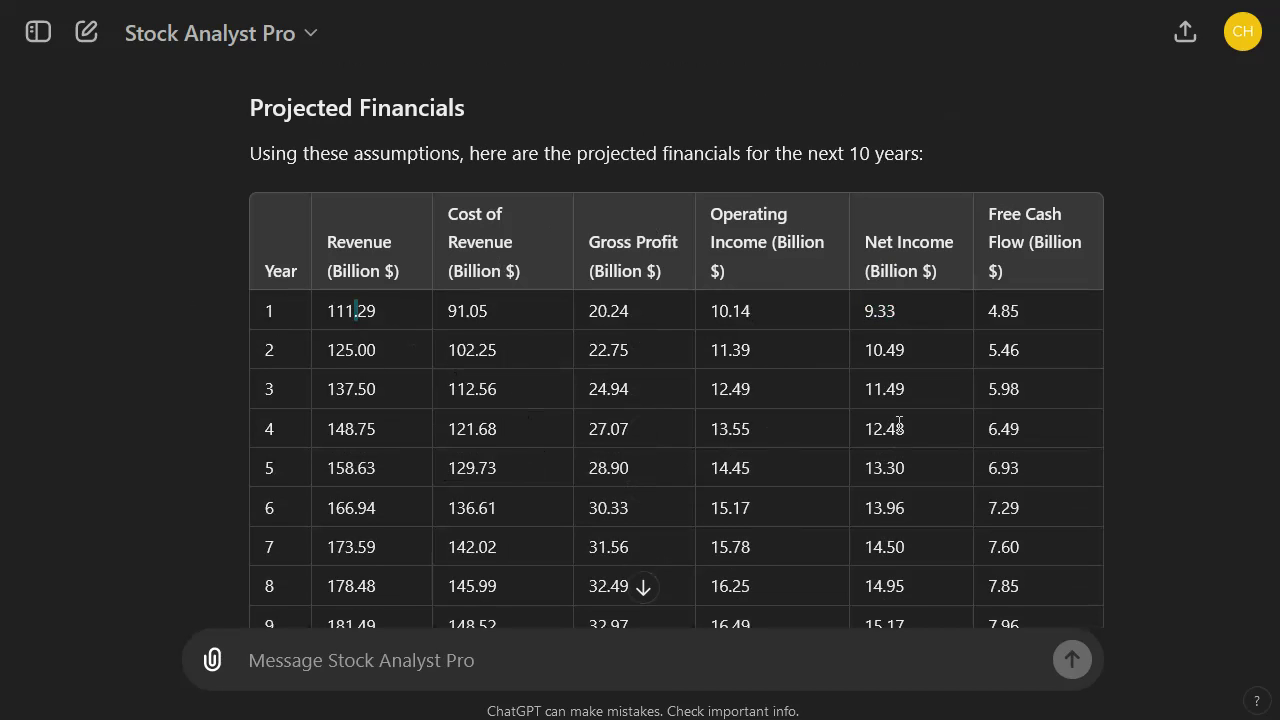
{"action": "scroll", "coordinate": [898, 425], "scroll_direction": "down", "scroll_amount": 3}
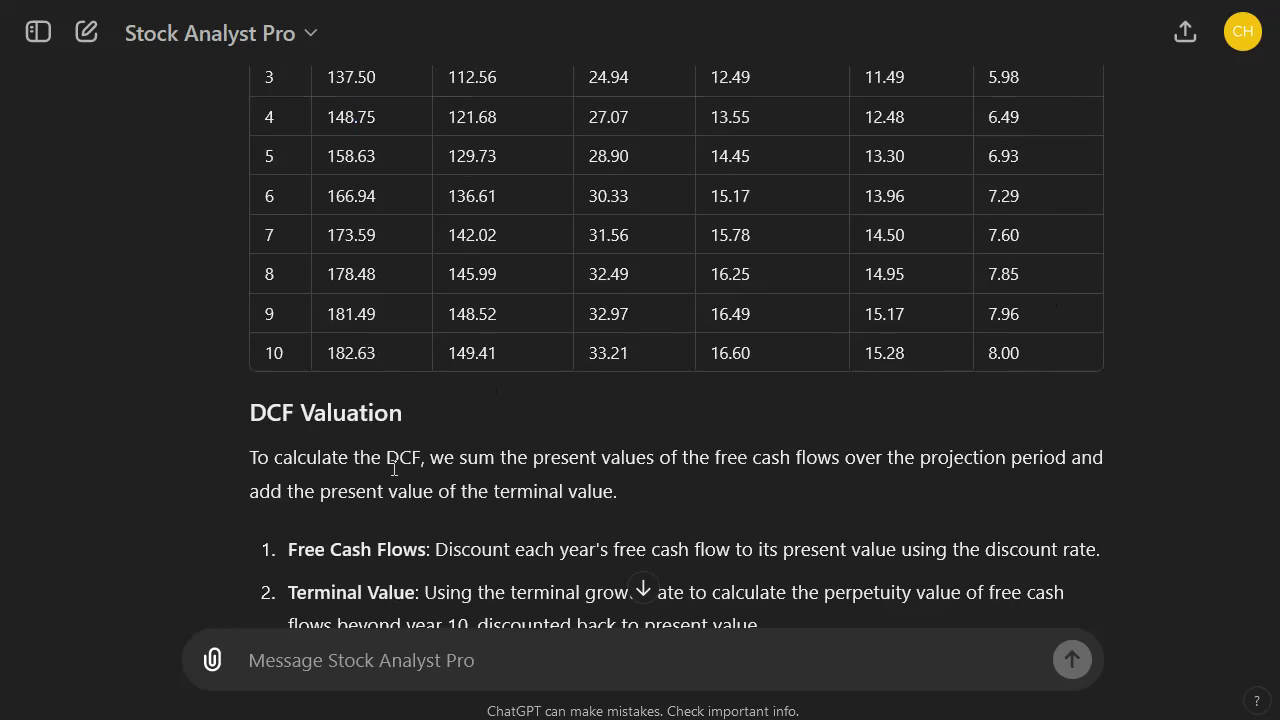
{"action": "scroll", "coordinate": [380, 462], "scroll_direction": "down", "scroll_amount": 2}
{"action": "scroll", "coordinate": [423, 483], "scroll_direction": "down", "scroll_amount": 2}
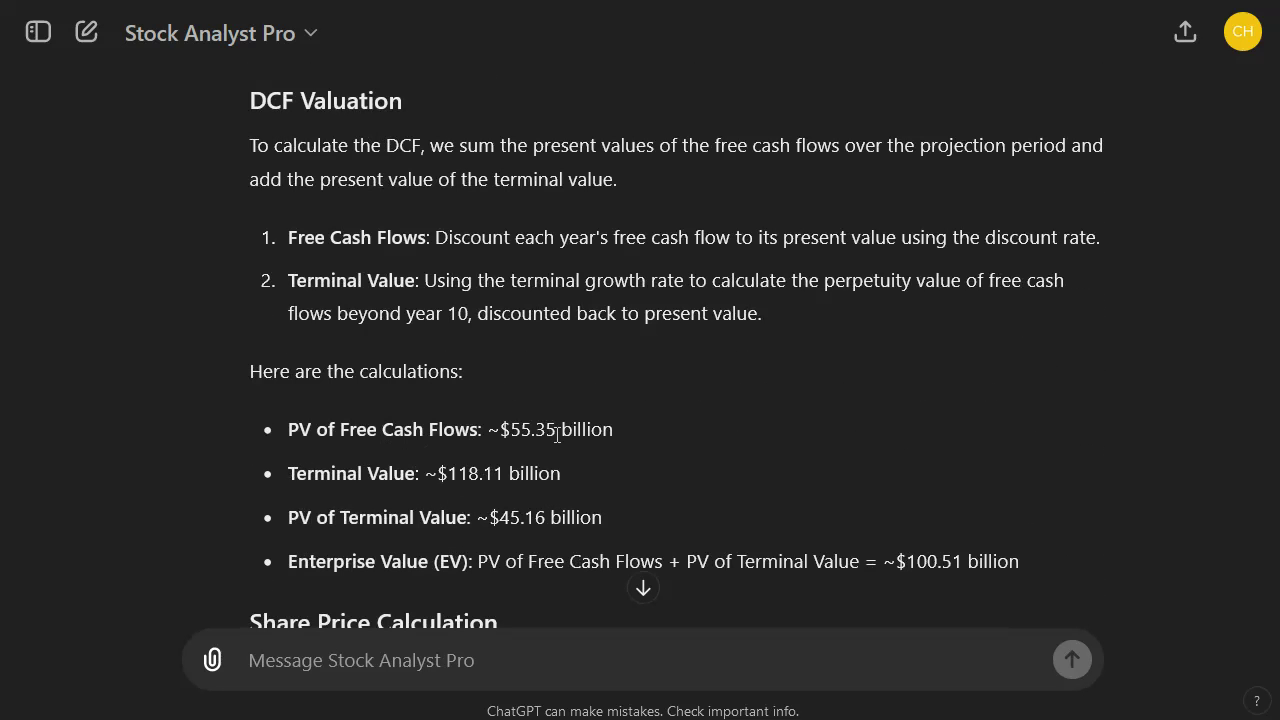
{"action": "scroll", "coordinate": [539, 441], "scroll_direction": "down", "scroll_amount": 2}
{"action": "scroll", "coordinate": [428, 326], "scroll_direction": "down", "scroll_amount": 2}
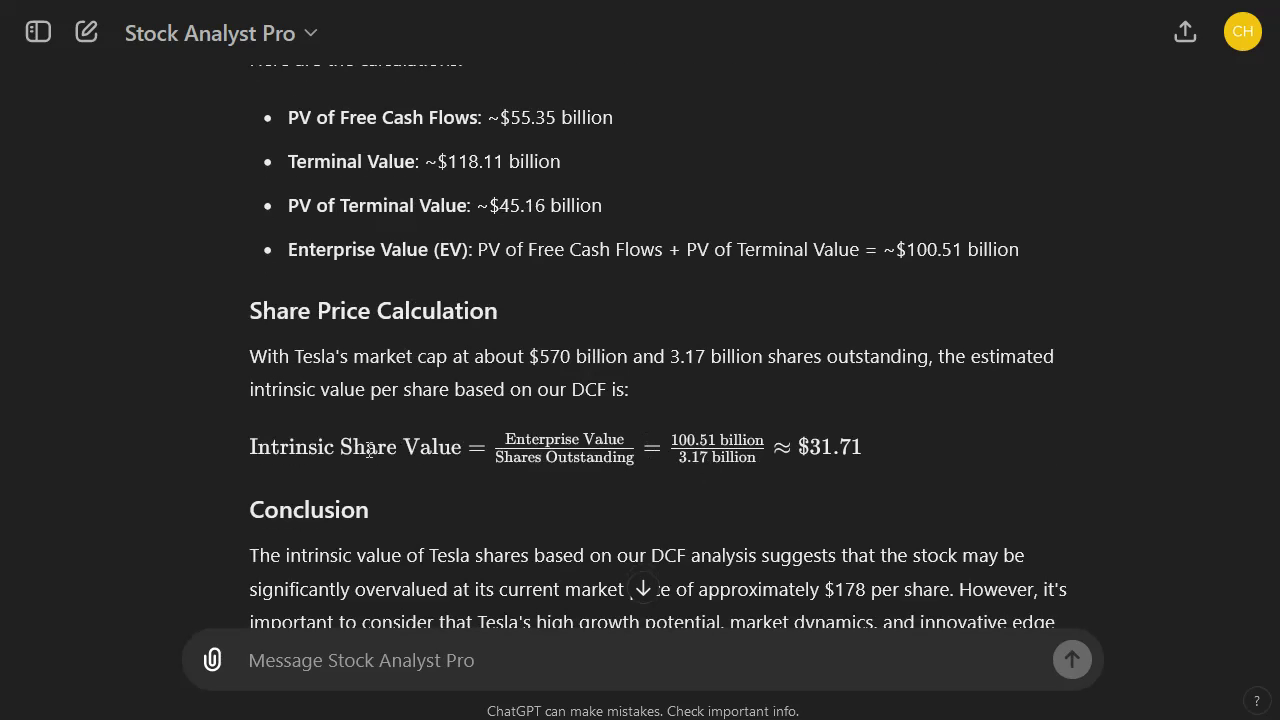
{"action": "left_click_drag", "start_coordinate": [341, 448], "coordinate": [903, 452]}
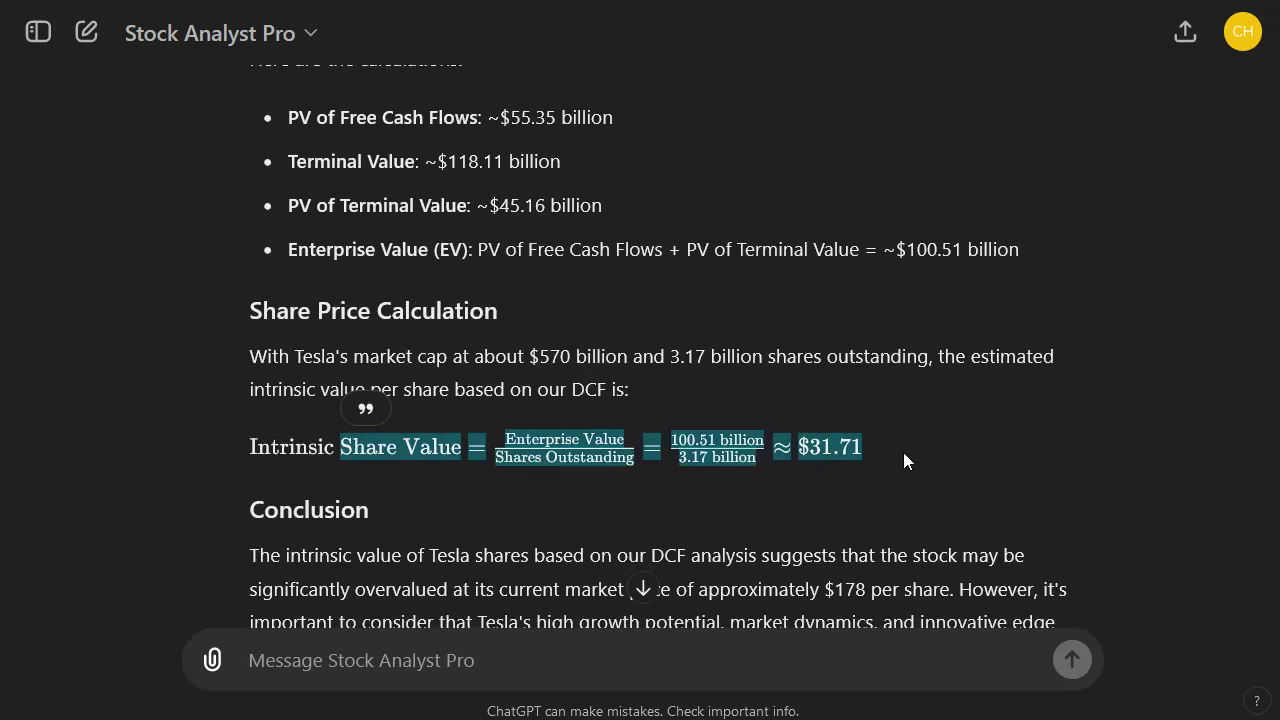
{"action": "left_click", "coordinate": [938, 467]}
{"action": "scroll", "coordinate": [955, 500], "scroll_direction": "up", "scroll_amount": 3}
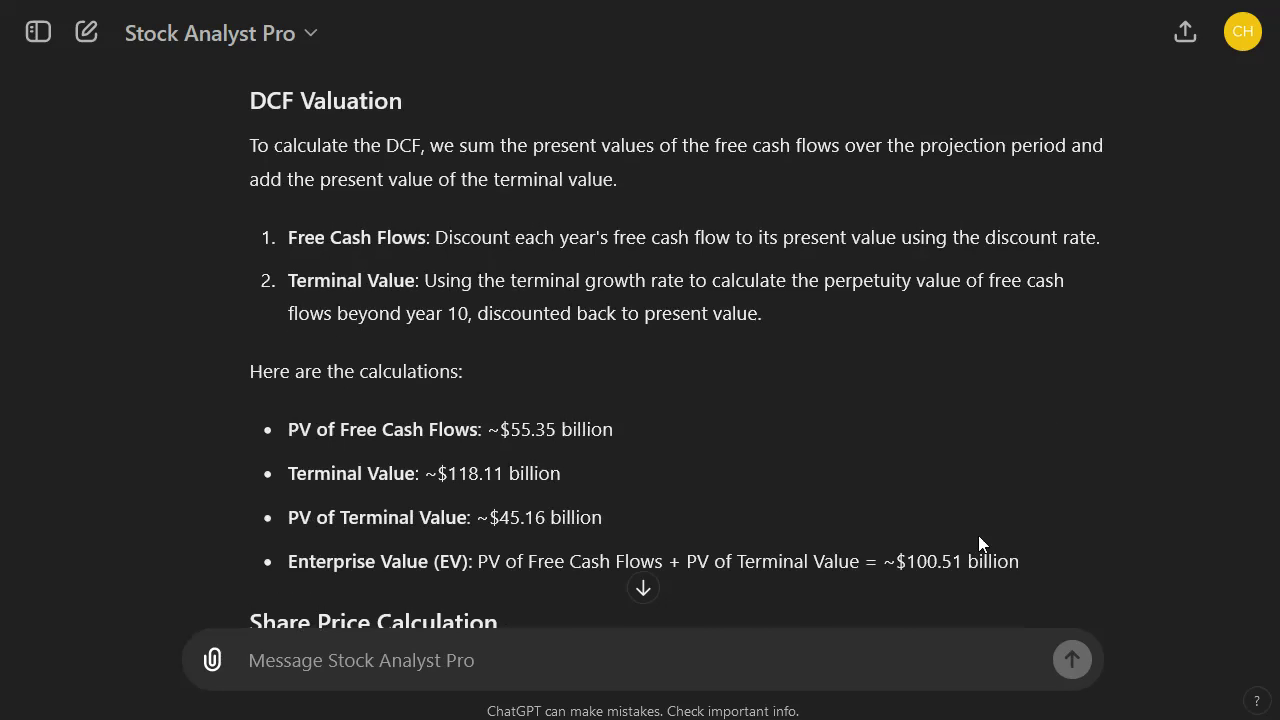
{"action": "scroll", "coordinate": [1026, 456], "scroll_direction": "up", "scroll_amount": 3}
{"action": "scroll", "coordinate": [1023, 447], "scroll_direction": "up", "scroll_amount": 5}
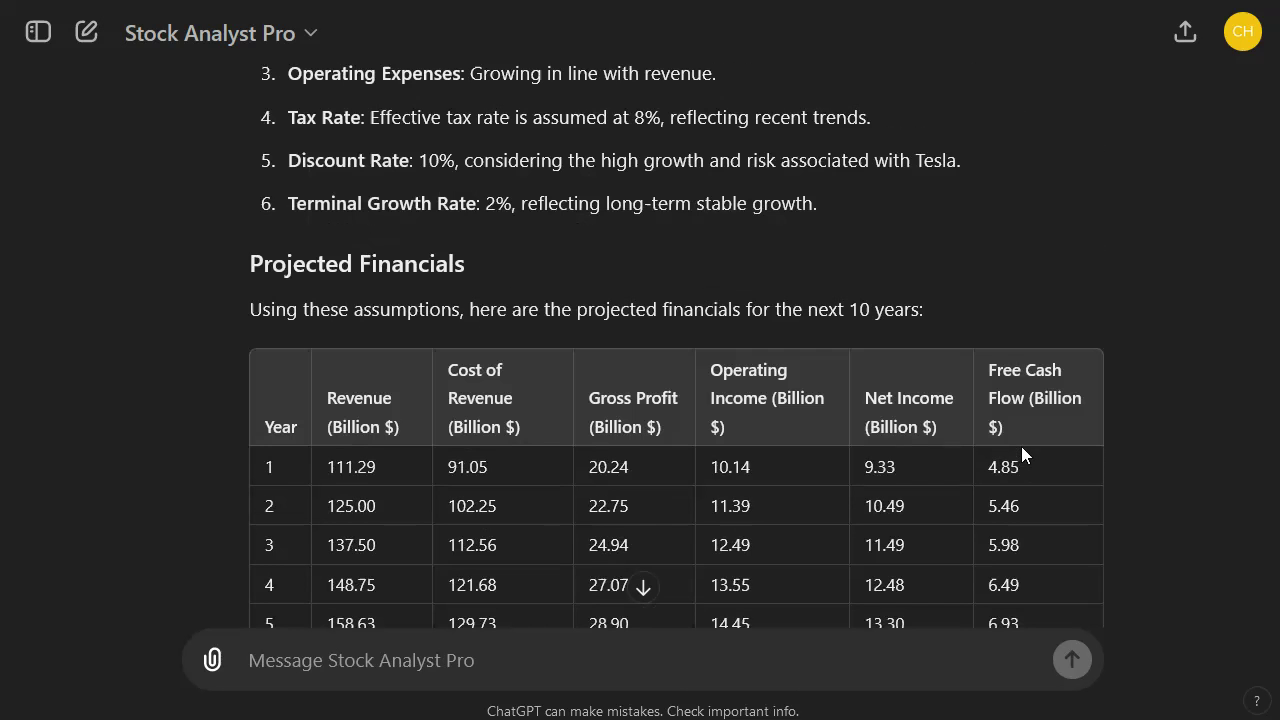
{"action": "scroll", "coordinate": [1025, 457], "scroll_direction": "down", "scroll_amount": 3}
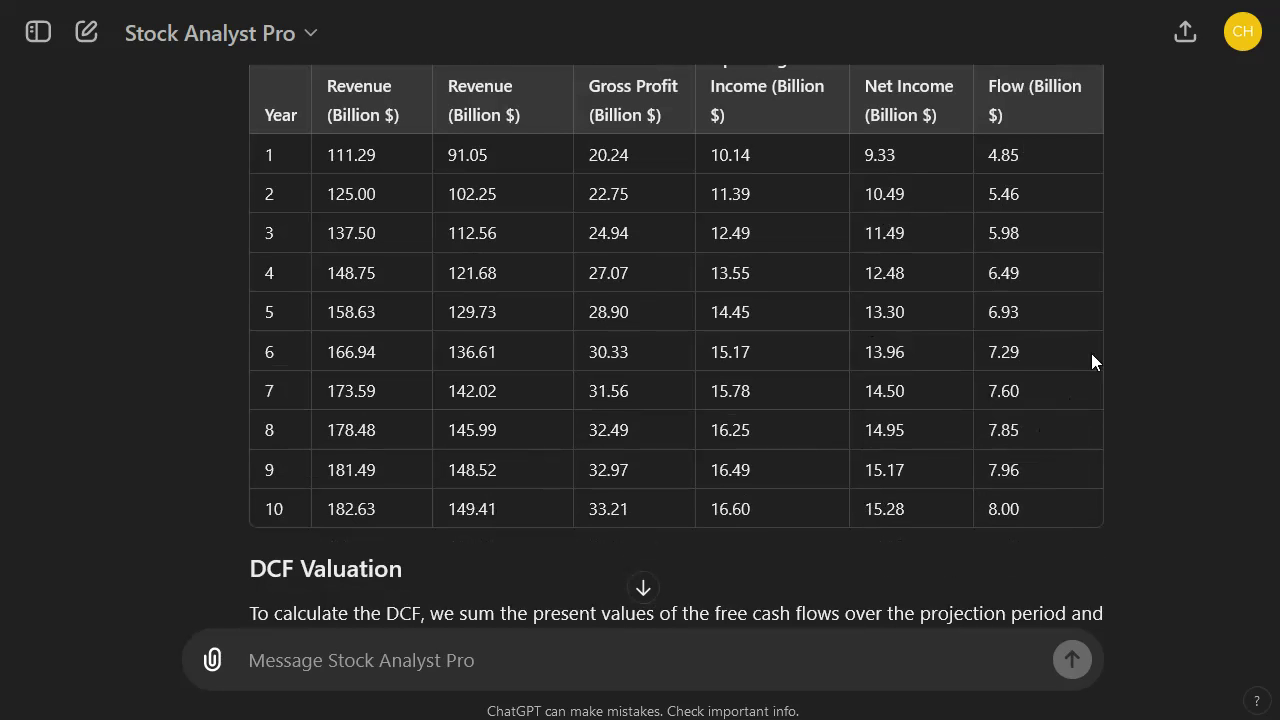
{"action": "scroll", "coordinate": [1108, 293], "scroll_direction": "up", "scroll_amount": 2}
{"action": "scroll", "coordinate": [1110, 285], "scroll_direction": "down", "scroll_amount": 2}
{"action": "double_click", "coordinate": [365, 512]}
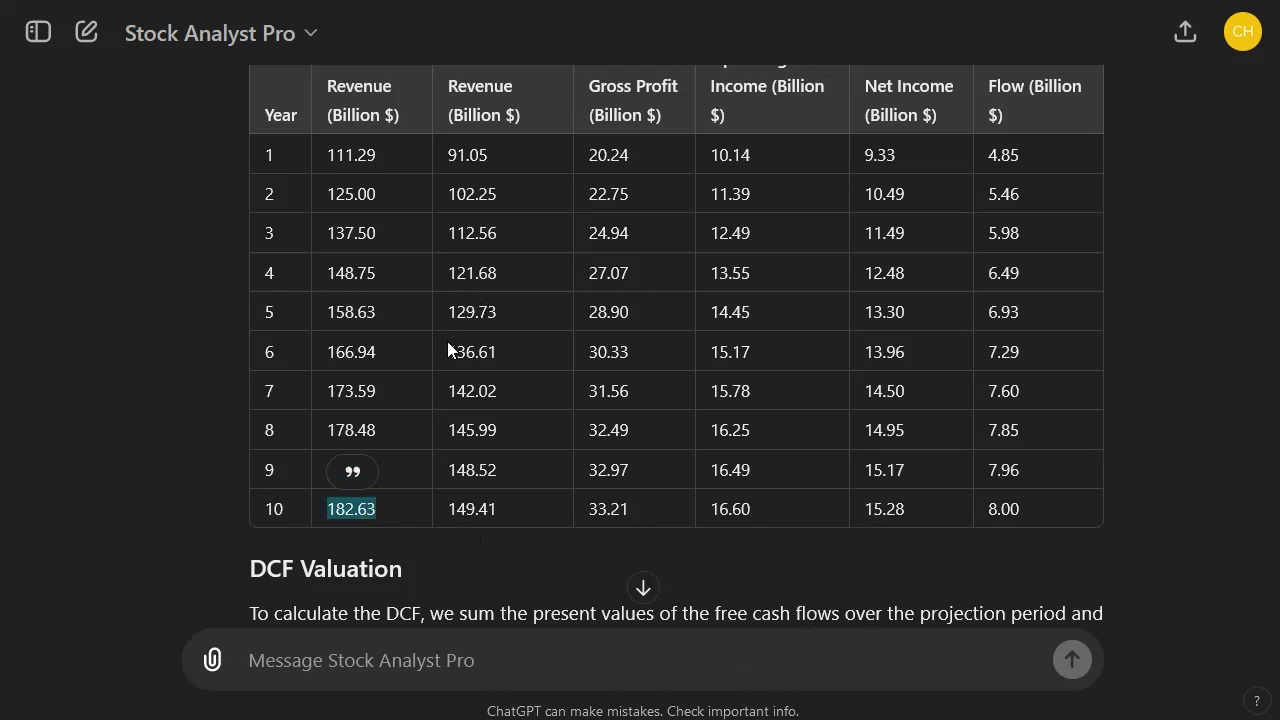
{"action": "left_click", "coordinate": [173, 331]}
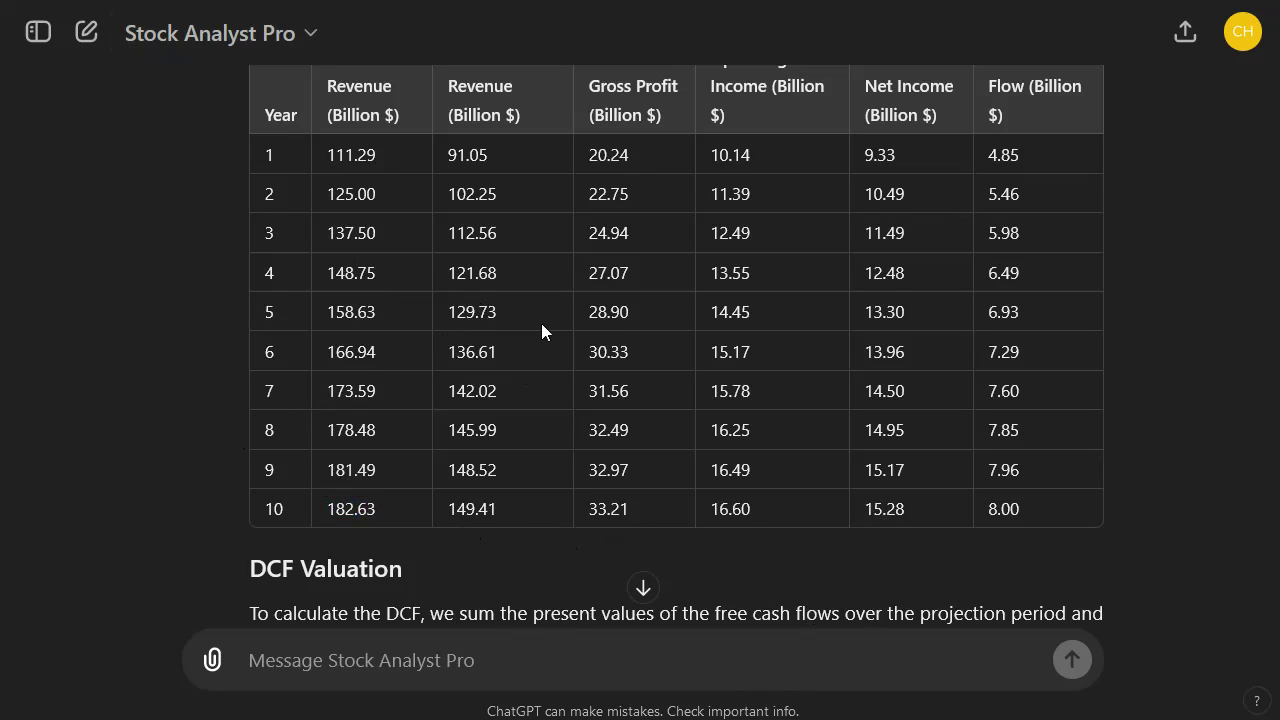
{"action": "scroll", "coordinate": [1097, 506], "scroll_direction": "down", "scroll_amount": 7}
{"action": "scroll", "coordinate": [1097, 514], "scroll_direction": "up", "scroll_amount": 18}
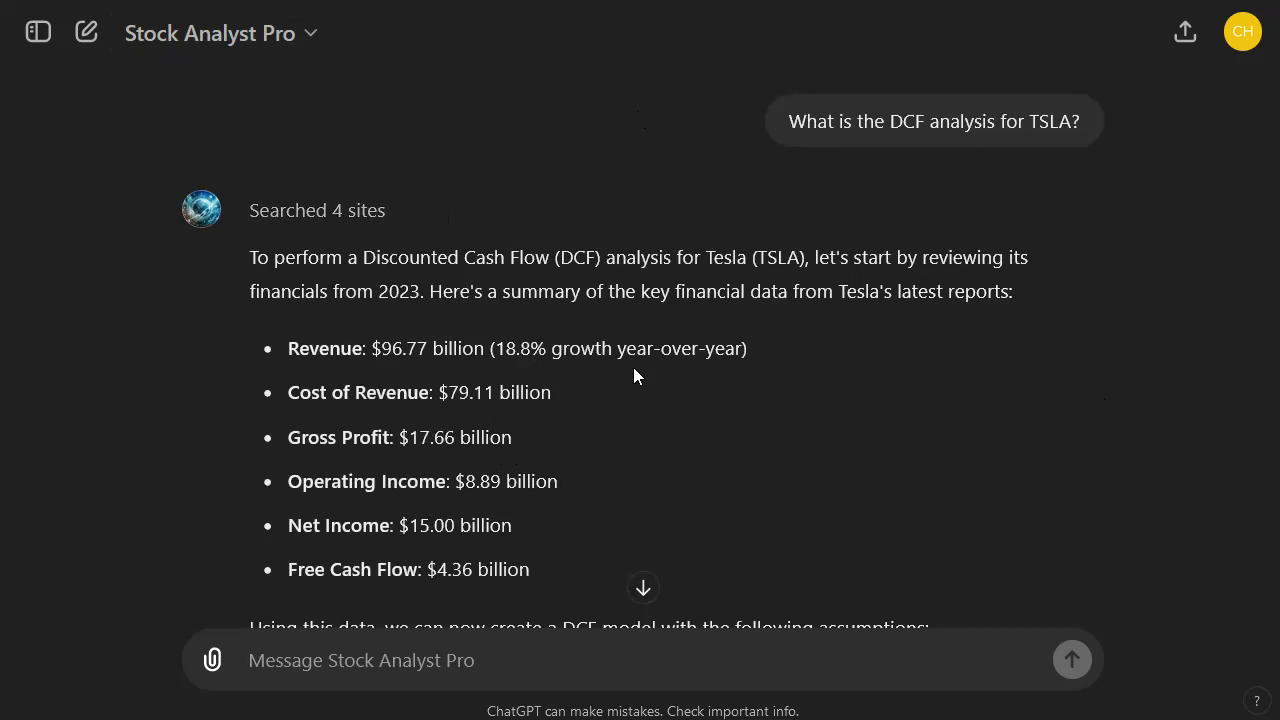
{"action": "mouse_move", "coordinate": [956, 148]}
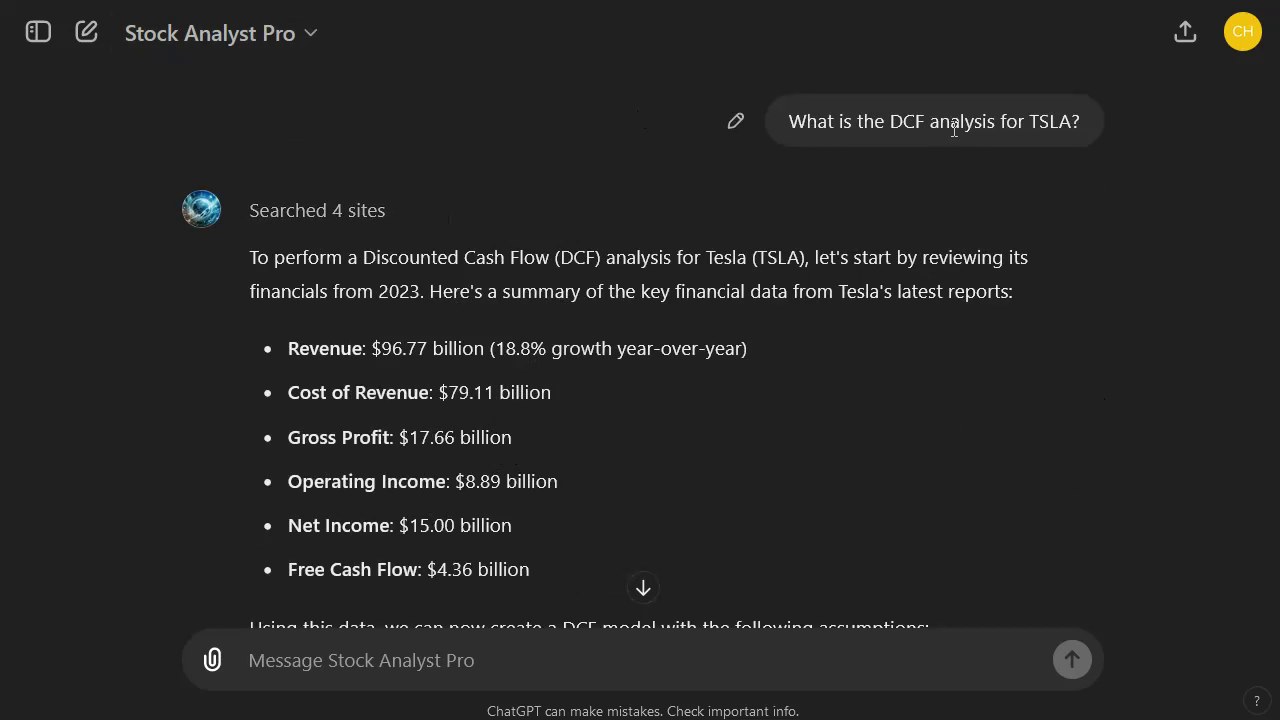